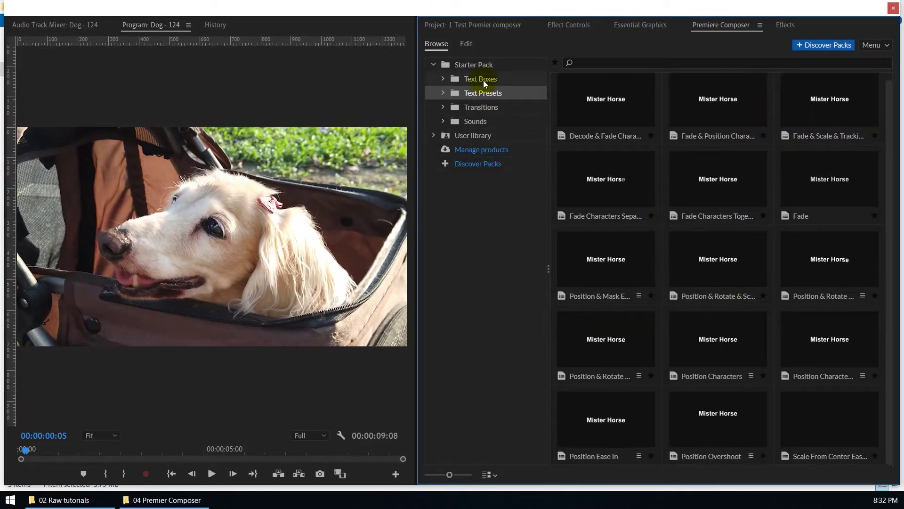
# Browse the Text Boxes and Sounds folders of the Premiere Composer starter pack.
pyautogui.click(483, 80)
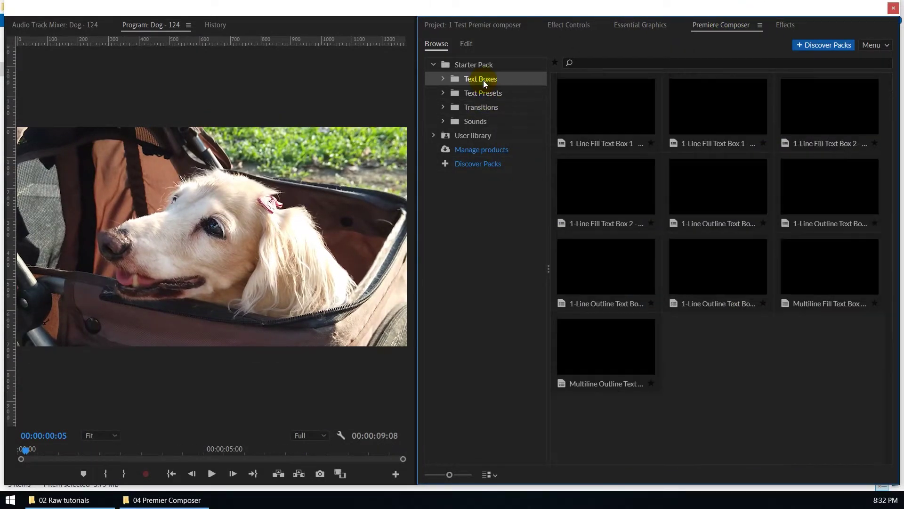
pyautogui.click(473, 123)
pyautogui.scroll(-5, 716, 284)
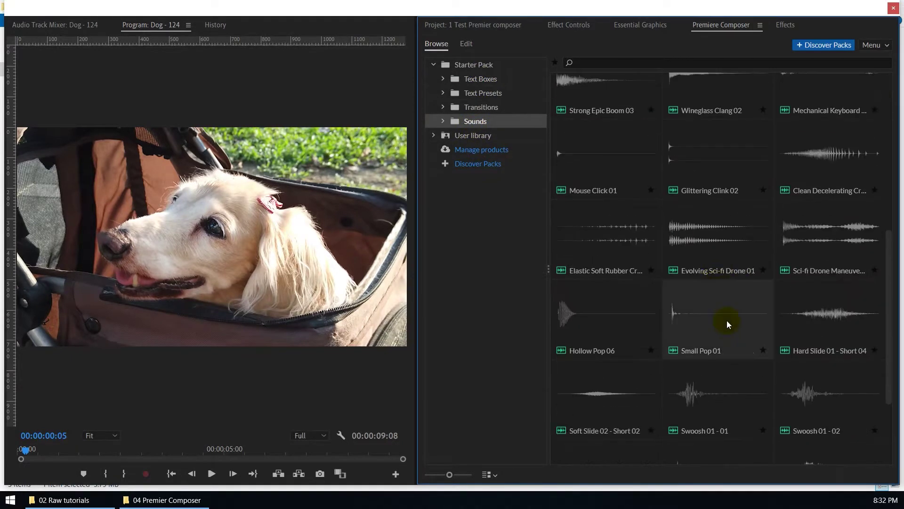
pyautogui.scroll(-2, 727, 323)
pyautogui.scroll(7, 727, 323)
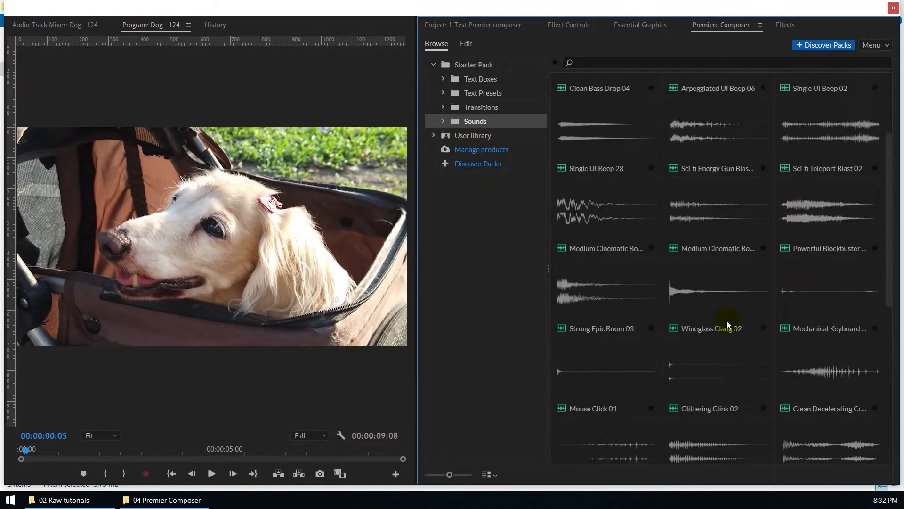
# Expand the User library and view the 02 PixelBay Dogs and 04 Electronics folders.
pyautogui.click(433, 135)
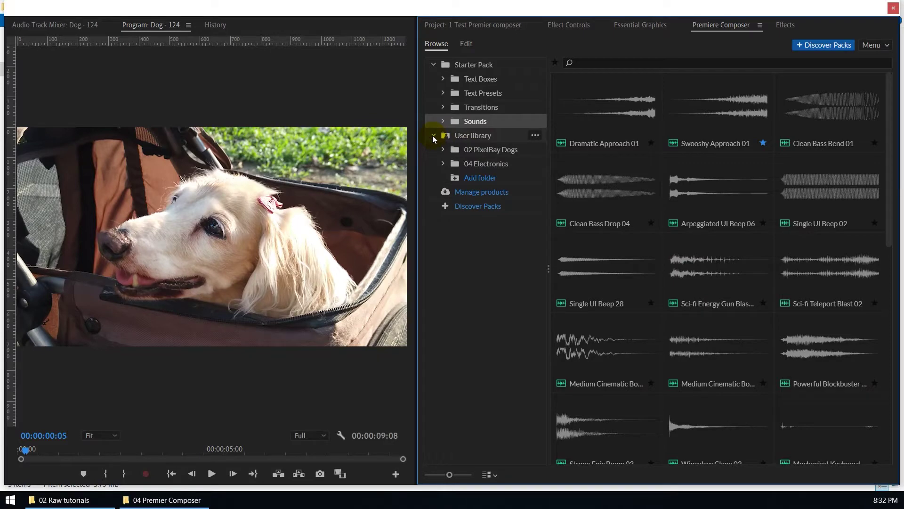
pyautogui.click(490, 149)
pyautogui.click(483, 164)
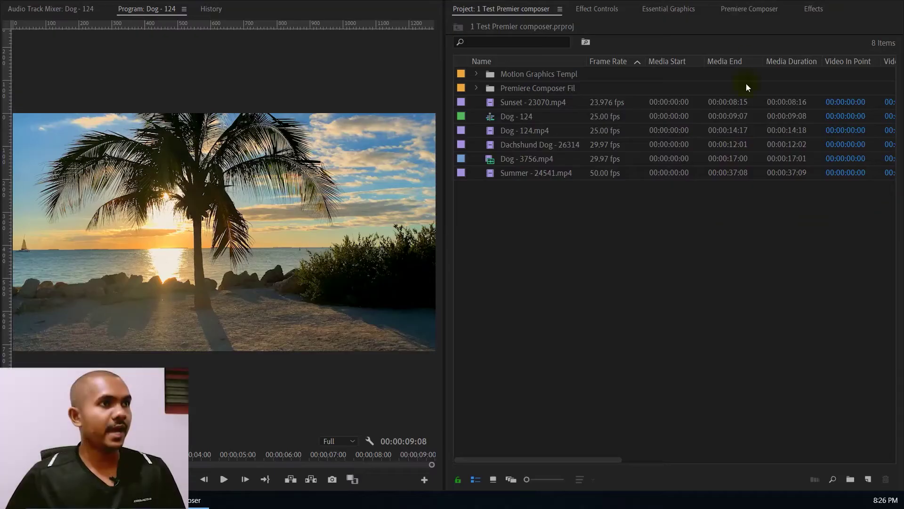
# Switch to the Premiere Composer tab and view its Text Boxes, Text Presets and Transitions folders.
pyautogui.click(738, 6)
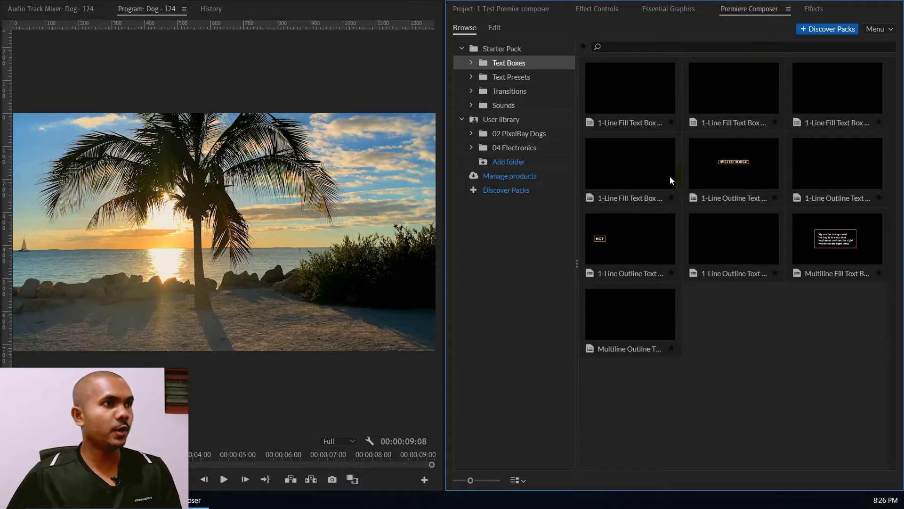
pyautogui.click(485, 298)
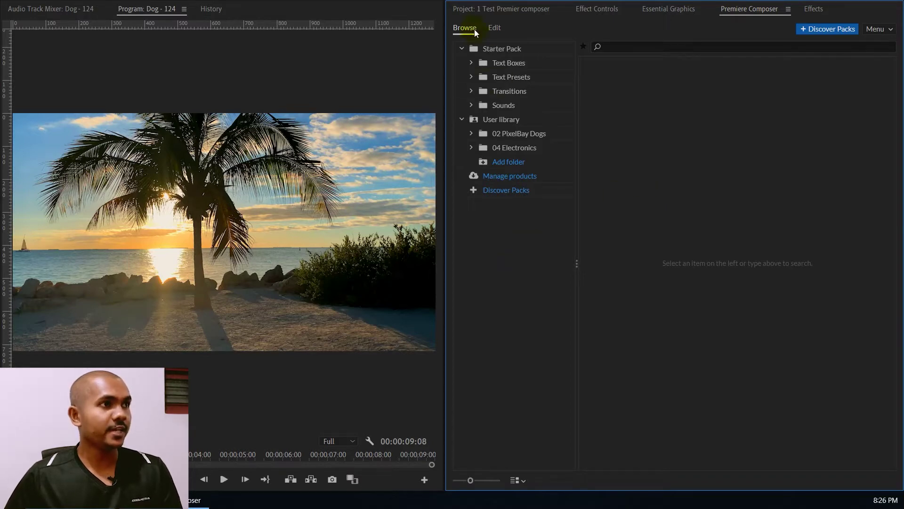
pyautogui.click(508, 61)
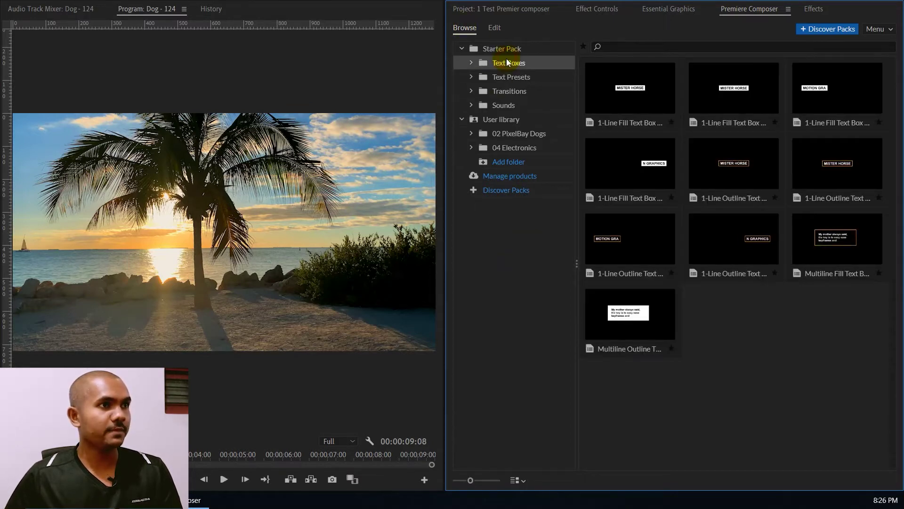
pyautogui.click(504, 73)
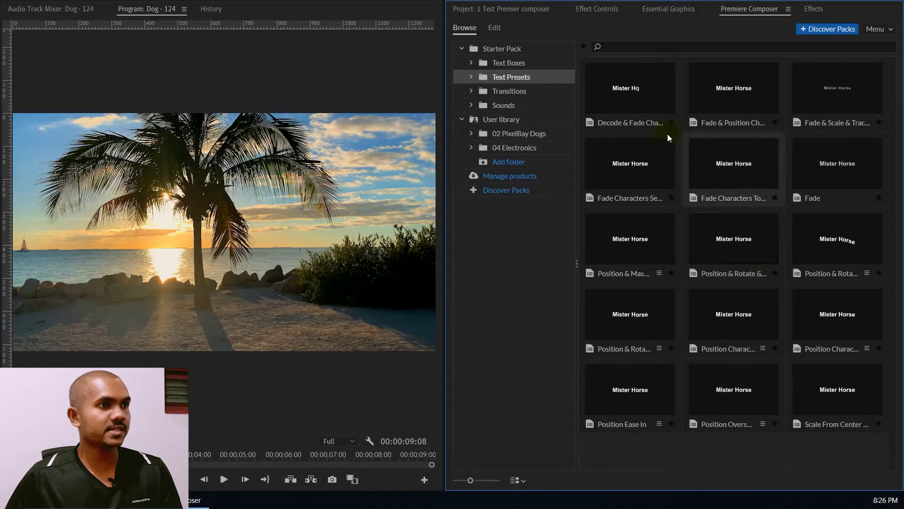
pyautogui.click(502, 94)
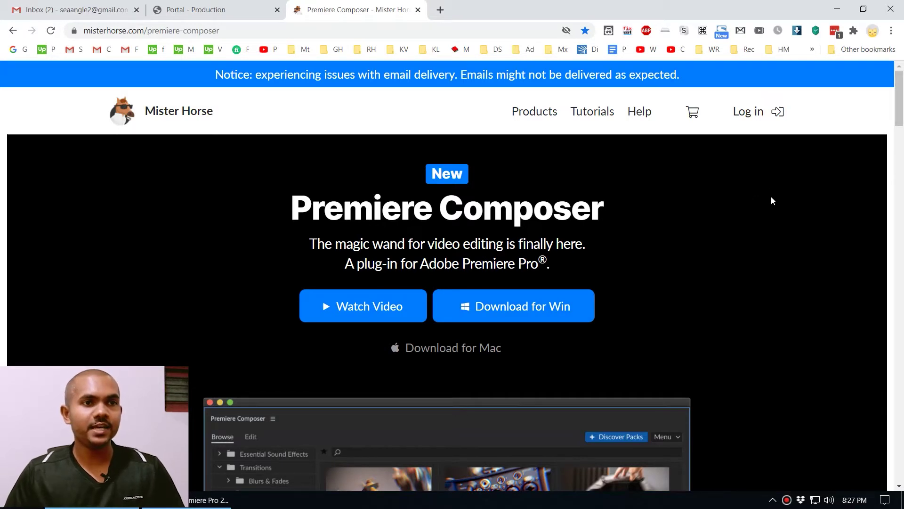
# Scroll the misterhorse.com page past What's Inside to the Text Presets and Sound Effects cards.
pyautogui.scroll(-1, 791, 226)
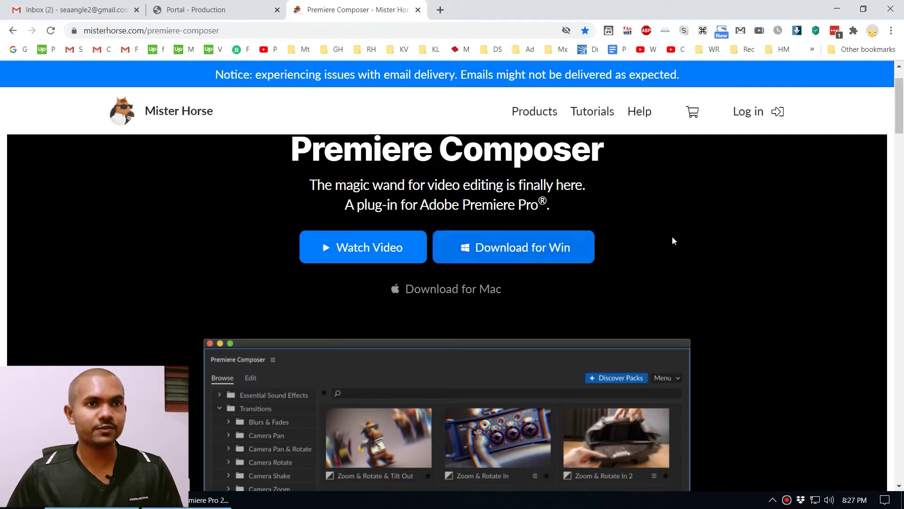
pyautogui.scroll(-3, 792, 278)
pyautogui.scroll(-3, 792, 278)
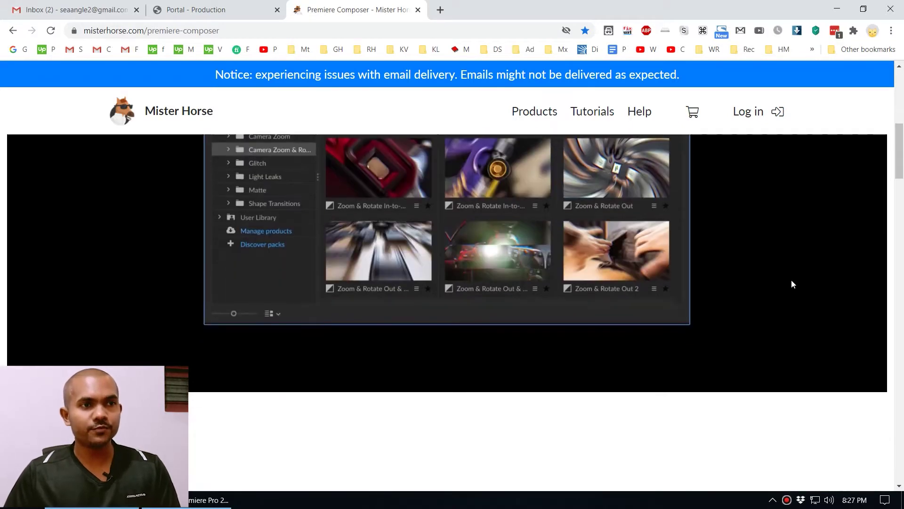
pyautogui.scroll(-8, 791, 282)
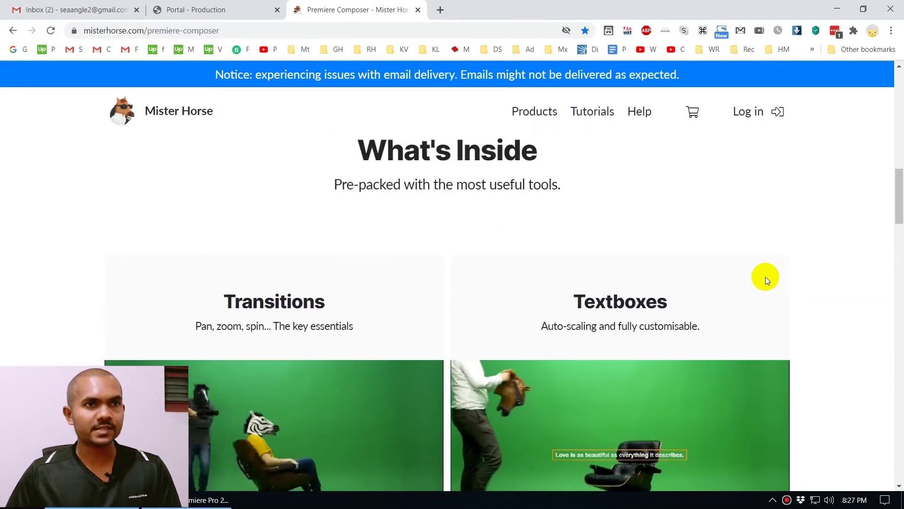
pyautogui.scroll(-5, 765, 278)
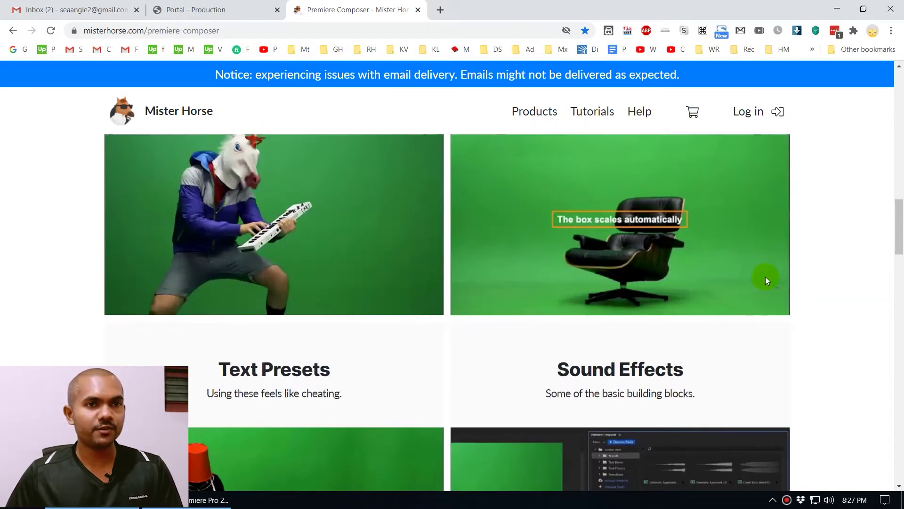
pyautogui.scroll(-5, 765, 276)
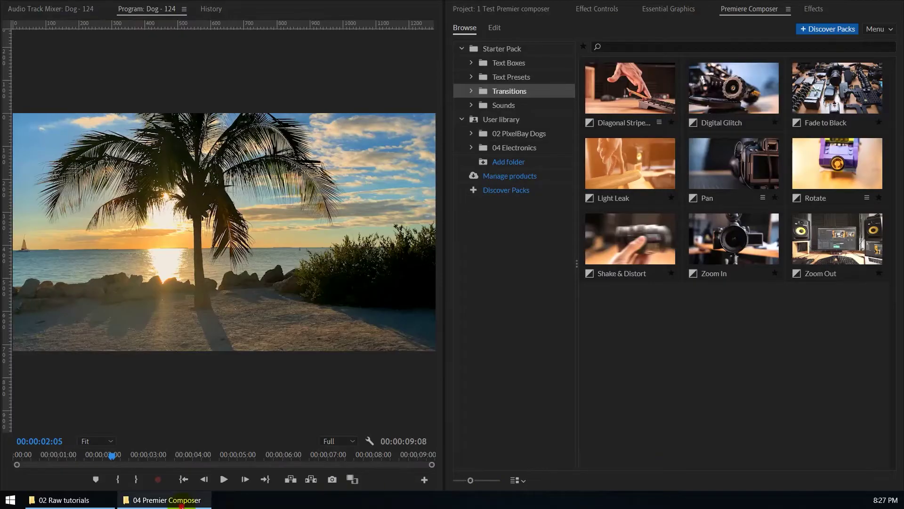
# Run MisterHorseProductManagerSetup_1.2.1 from the 04 Premier Composer folder, then cancel the setup.
pyautogui.click(166, 499)
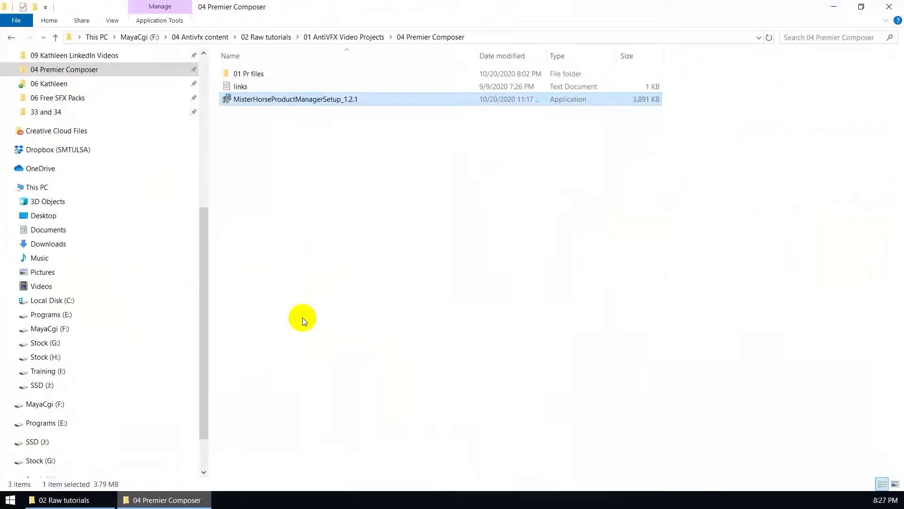
pyautogui.click(301, 97)
pyautogui.click(340, 136)
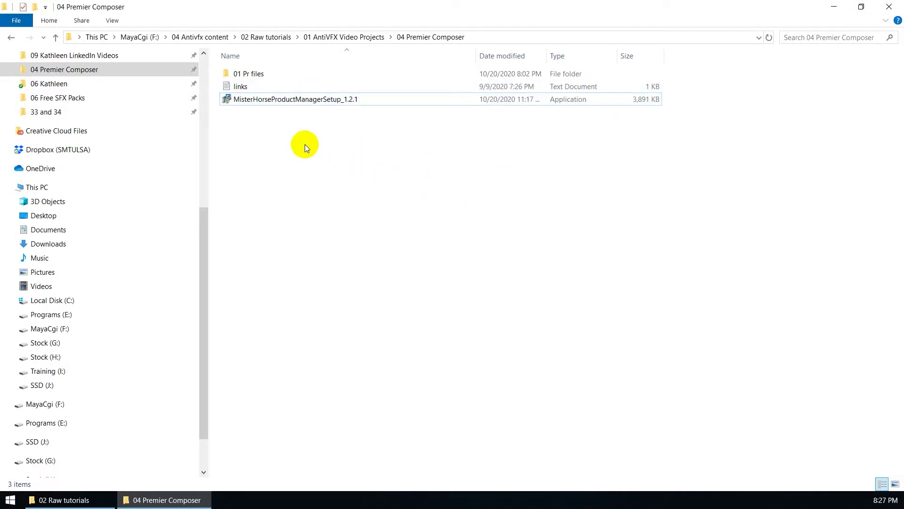
pyautogui.doubleClick(274, 99)
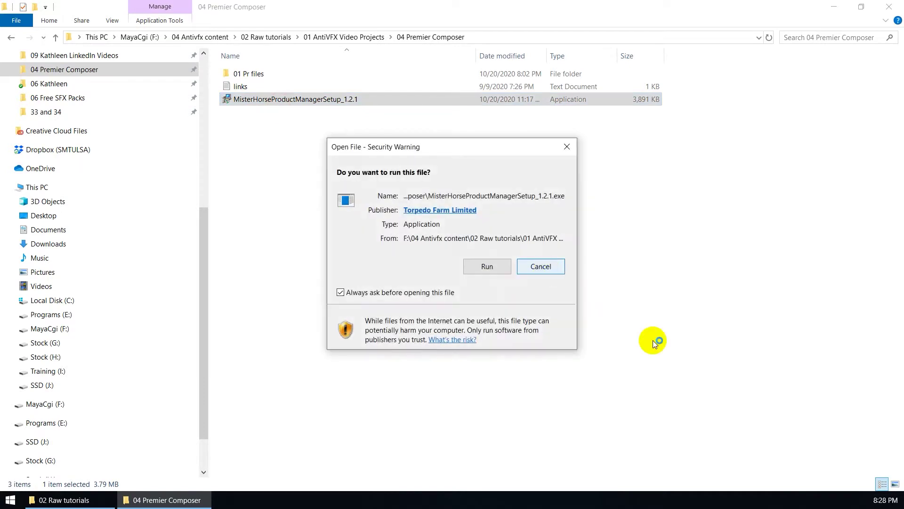
pyautogui.click(485, 267)
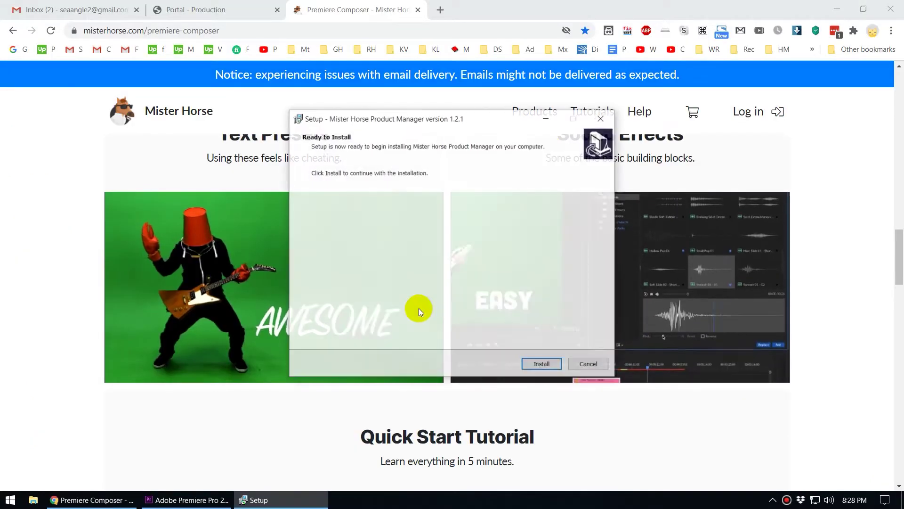
pyautogui.click(837, 9)
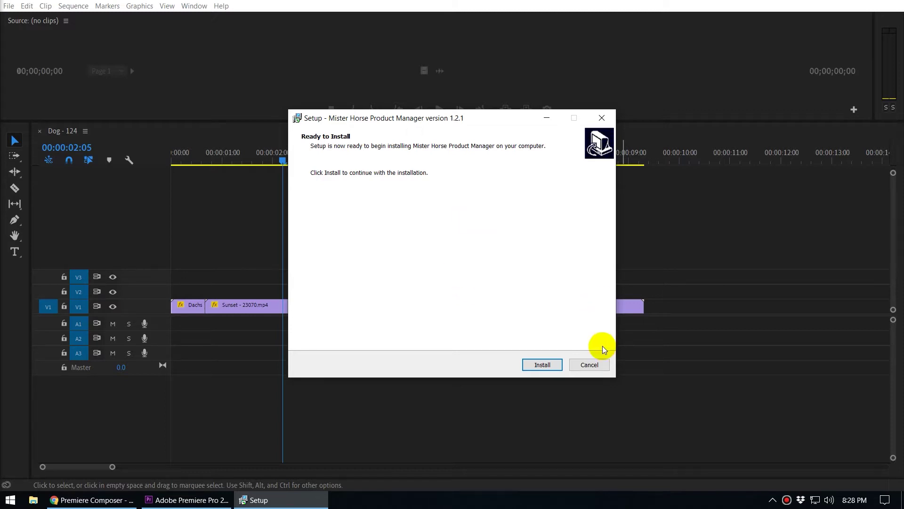
pyautogui.click(591, 367)
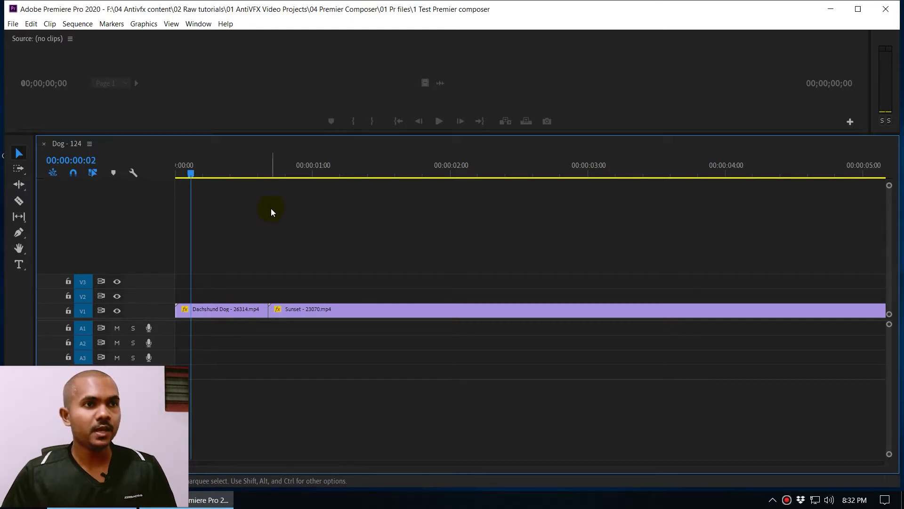
# Set the playhead to 00:00:00:05 and open Premiere Composer from Window > Extensions.
pyautogui.click(202, 165)
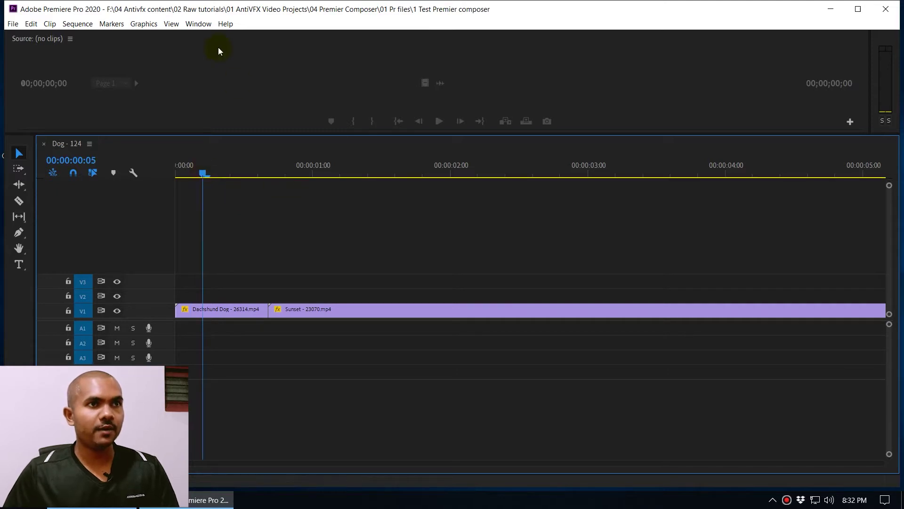
pyautogui.click(196, 26)
pyautogui.moveTo(232, 62)
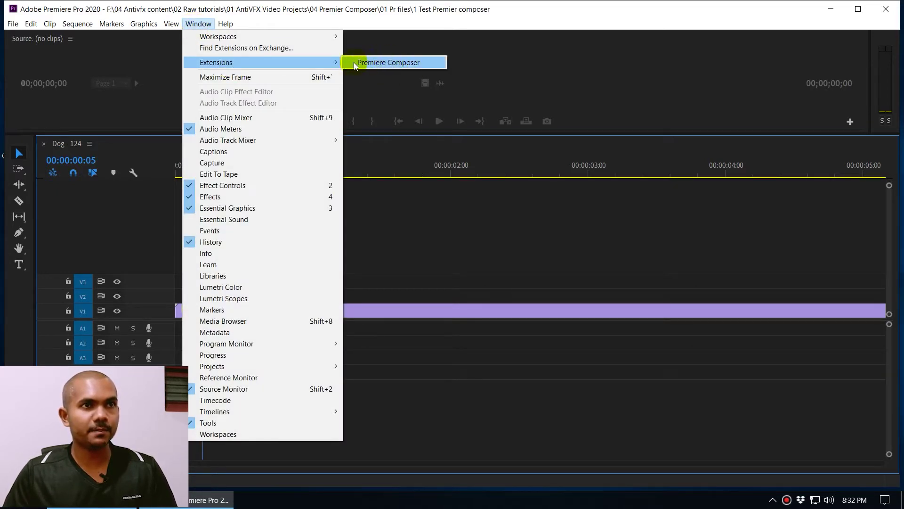
pyautogui.click(390, 63)
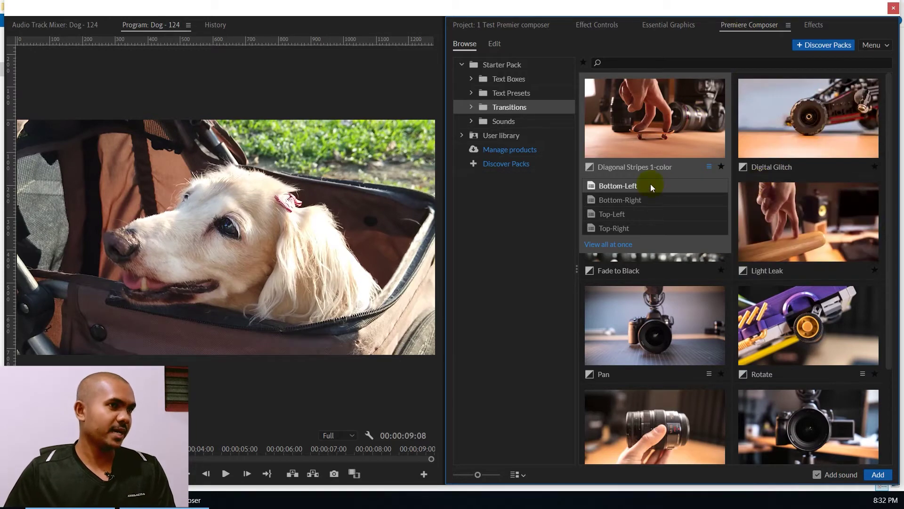
pyautogui.click(669, 27)
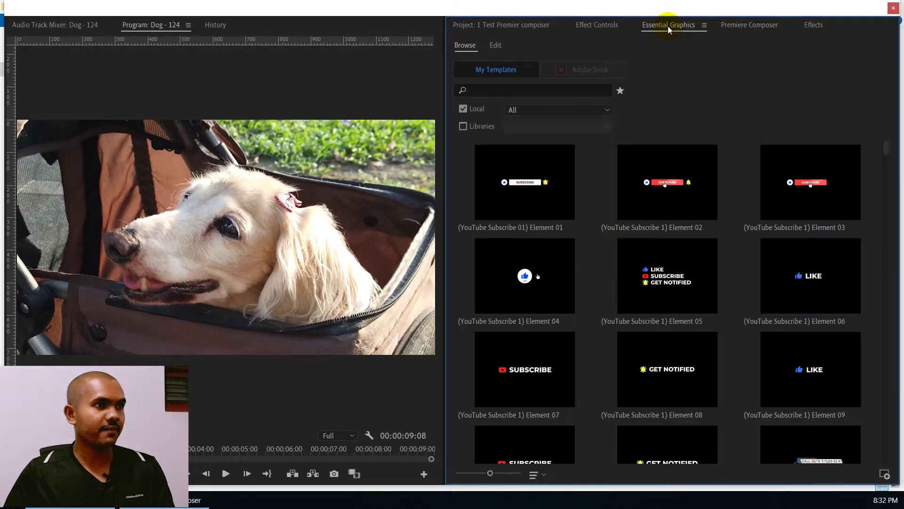
pyautogui.click(743, 29)
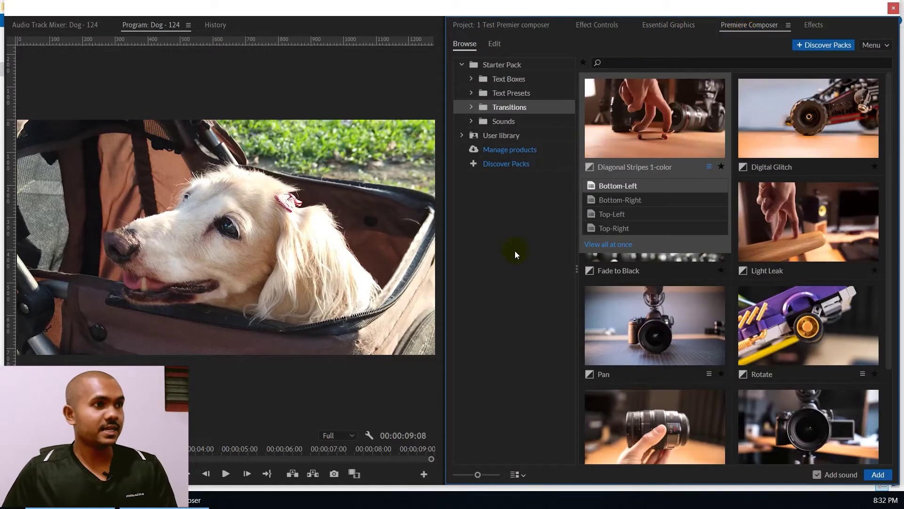
pyautogui.moveTo(445, 235); pyautogui.dragTo(417, 229)
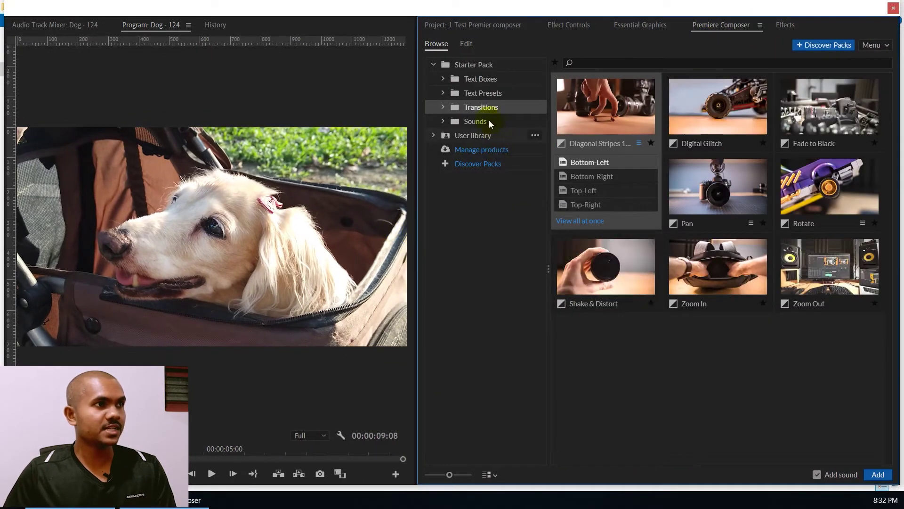
pyautogui.click(484, 94)
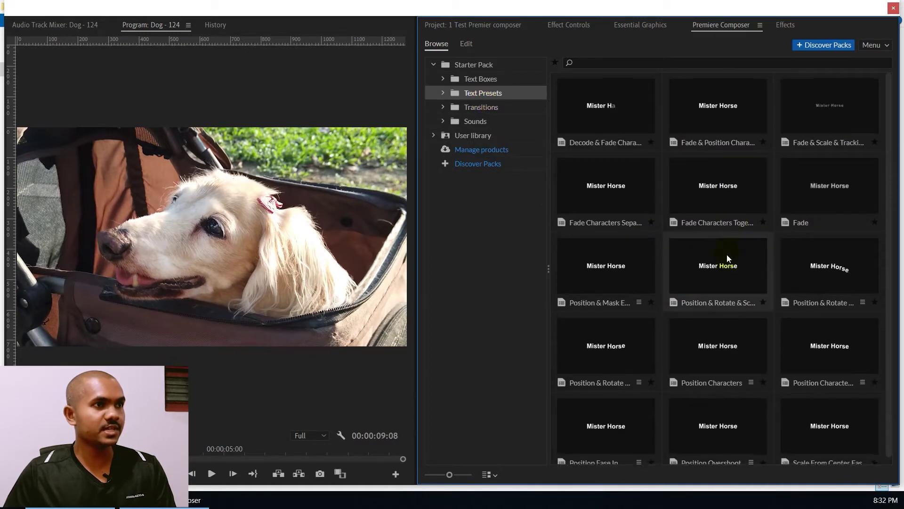
pyautogui.click(483, 80)
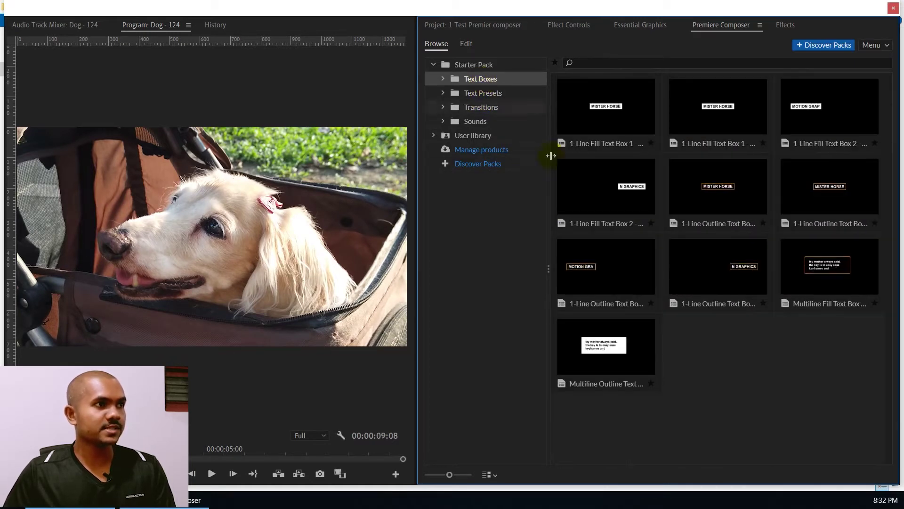
pyautogui.click(473, 123)
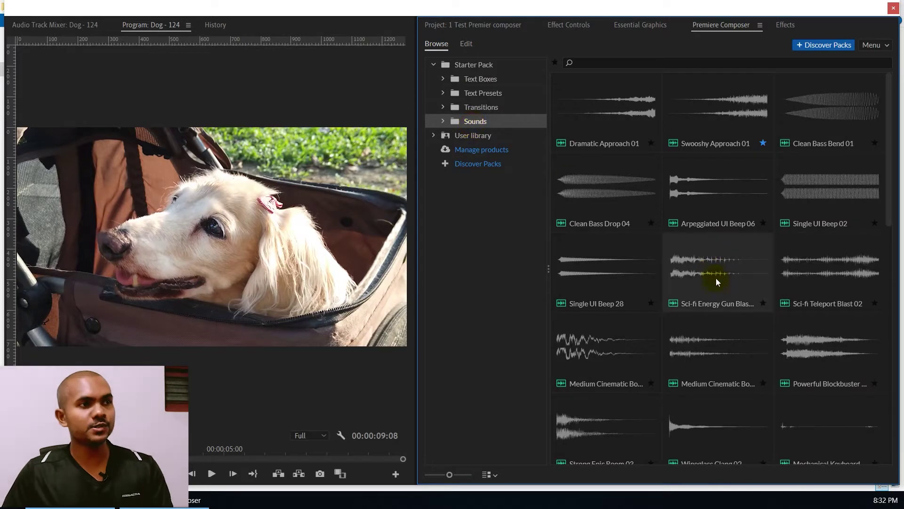
pyautogui.scroll(-5, 716, 281)
pyautogui.scroll(-3, 727, 320)
pyautogui.scroll(10, 727, 321)
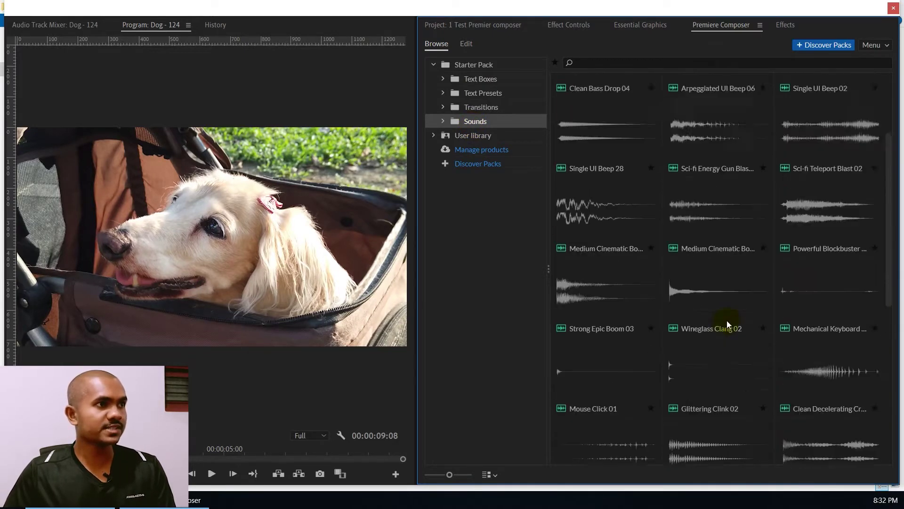
pyautogui.click(434, 135)
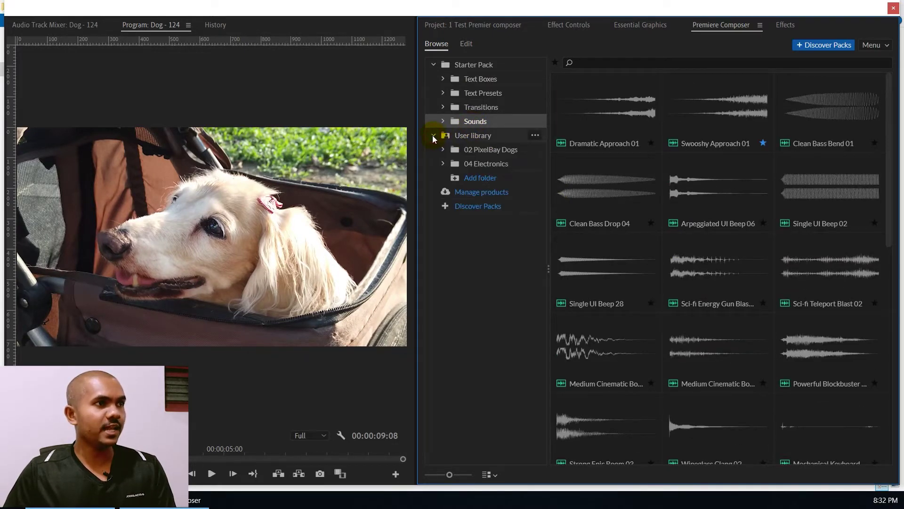
pyautogui.click(490, 150)
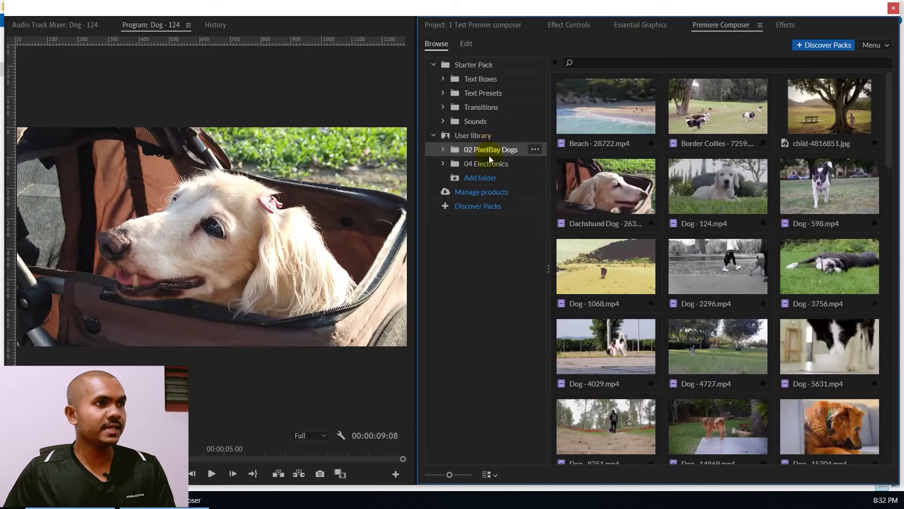
pyautogui.click(483, 164)
pyautogui.scroll(-5, 739, 269)
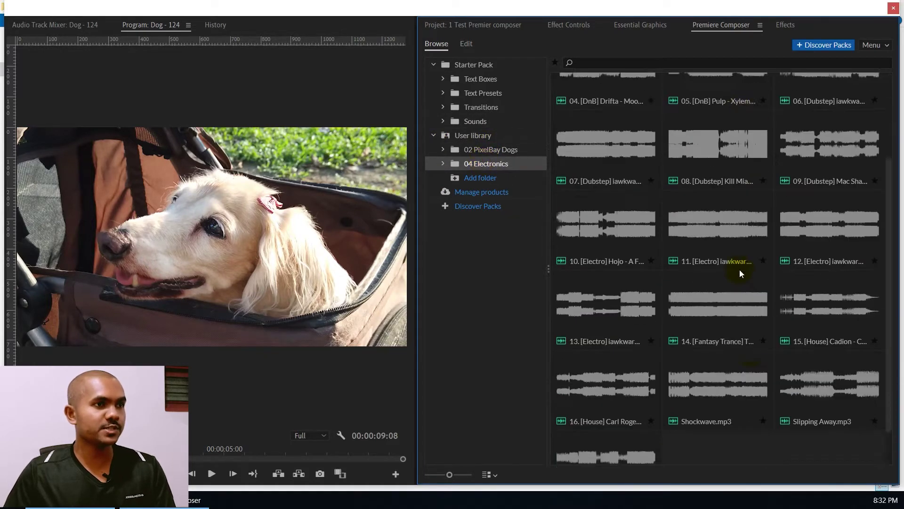
pyautogui.scroll(5, 750, 307)
pyautogui.click(487, 149)
pyautogui.click(473, 121)
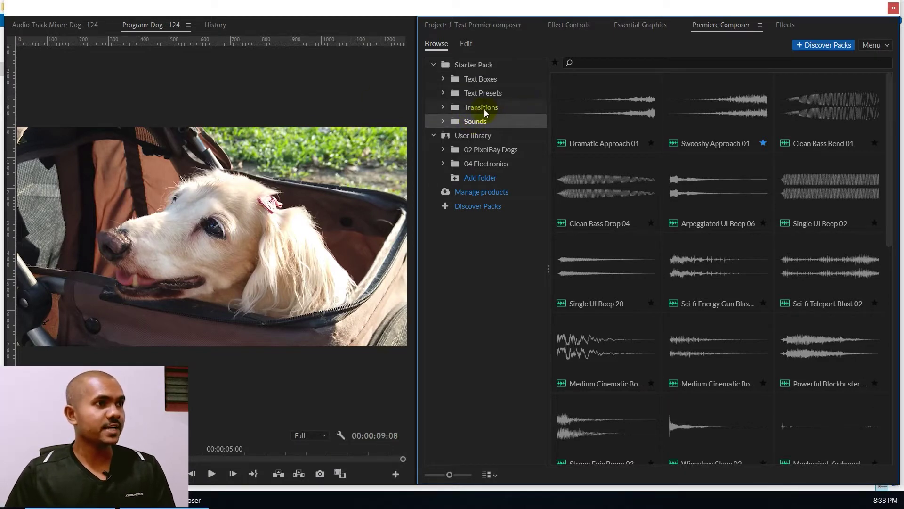
pyautogui.click(484, 108)
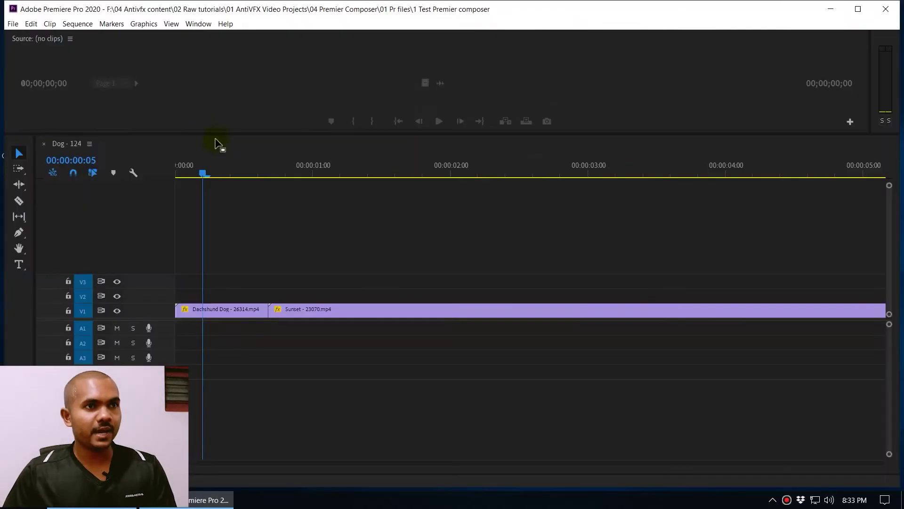
# Insert the Diagonal Stripes Bottom-Left transition at the Dachshund/Sunset cut.
pyautogui.moveTo(202, 173); pyautogui.dragTo(298, 198)
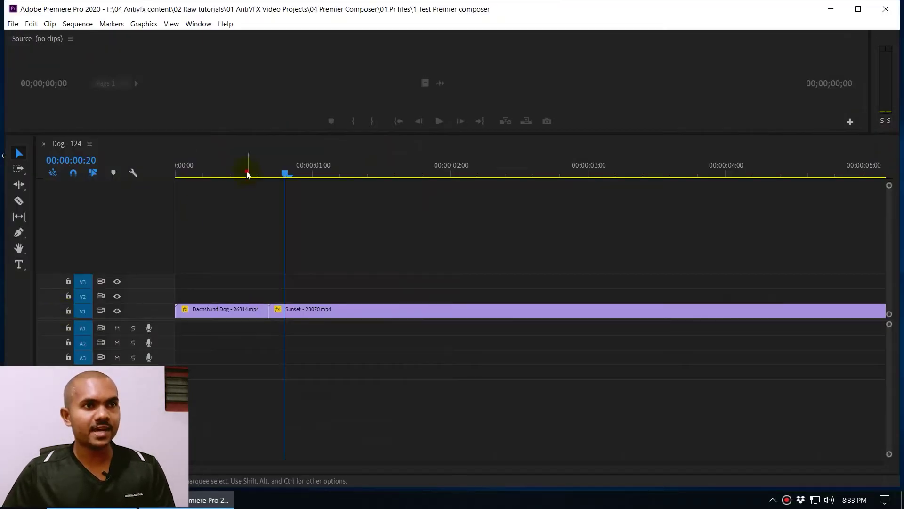
pyautogui.click(248, 172)
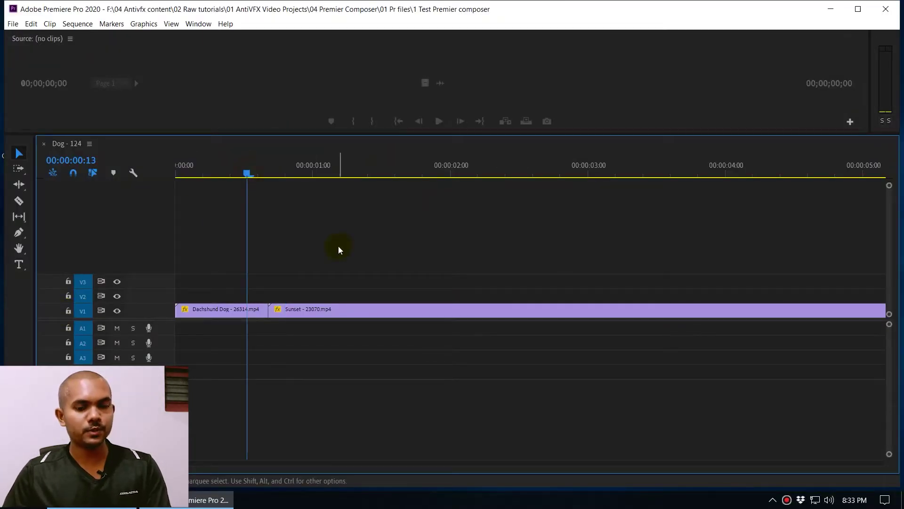
pyautogui.press('Down')
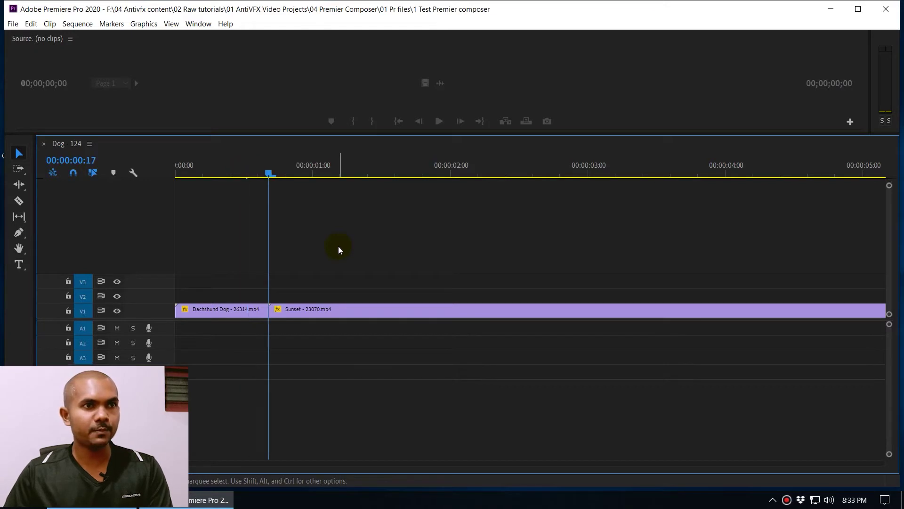
pyautogui.click(255, 306)
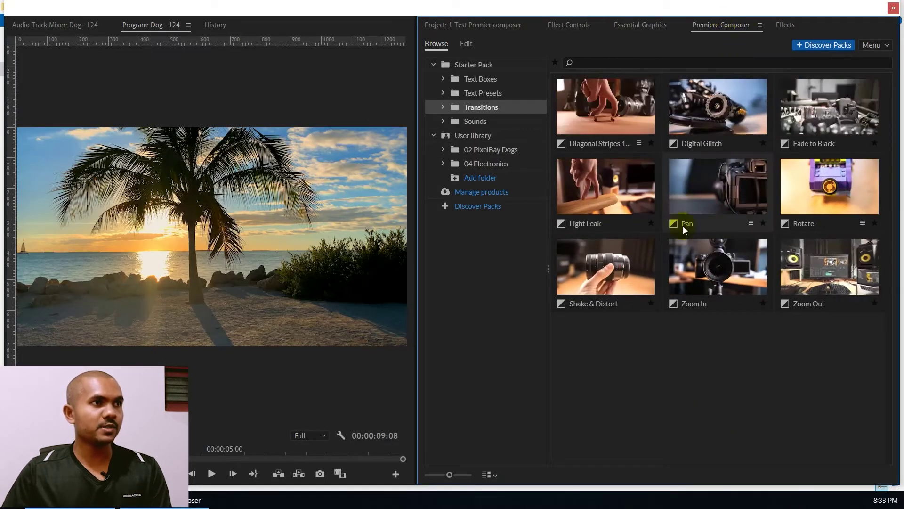
pyautogui.click(583, 111)
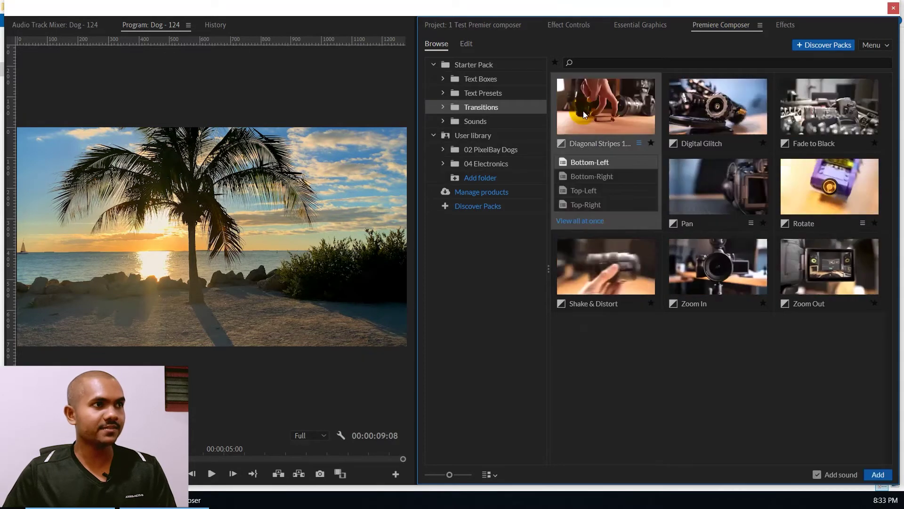
pyautogui.click(878, 475)
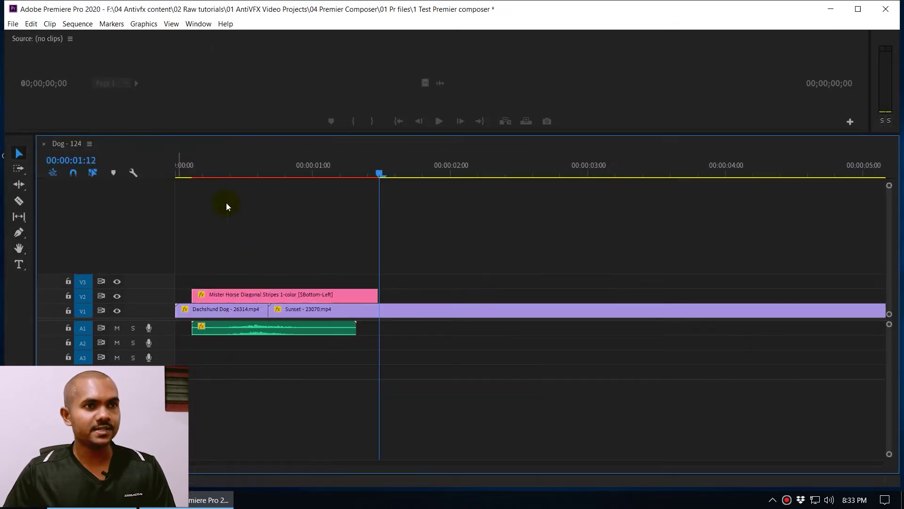
# Render the transition section and scrub through it to preview the stripe wipe.
pyautogui.press('Up')
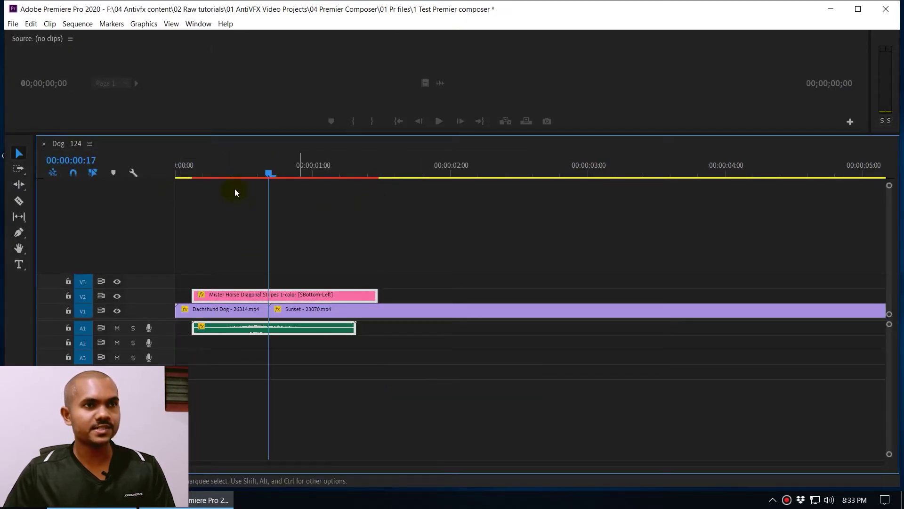
pyautogui.click(178, 173)
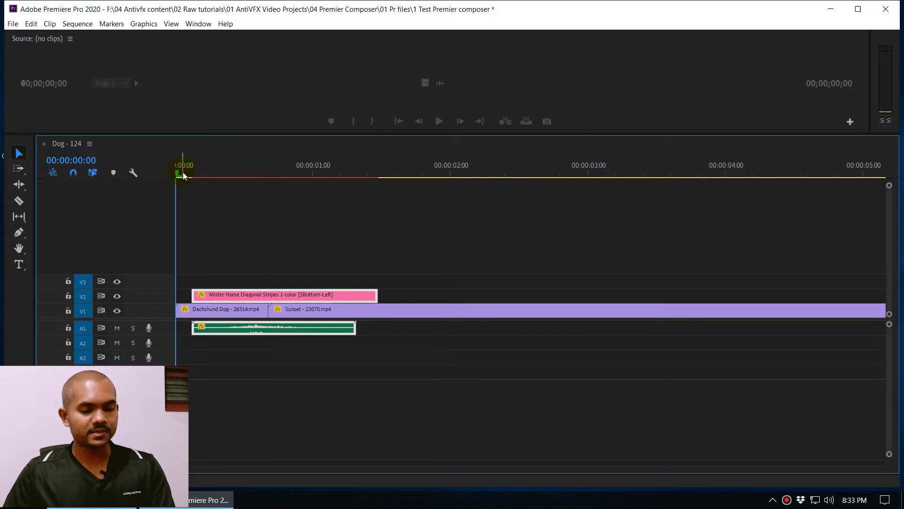
pyautogui.click(418, 164)
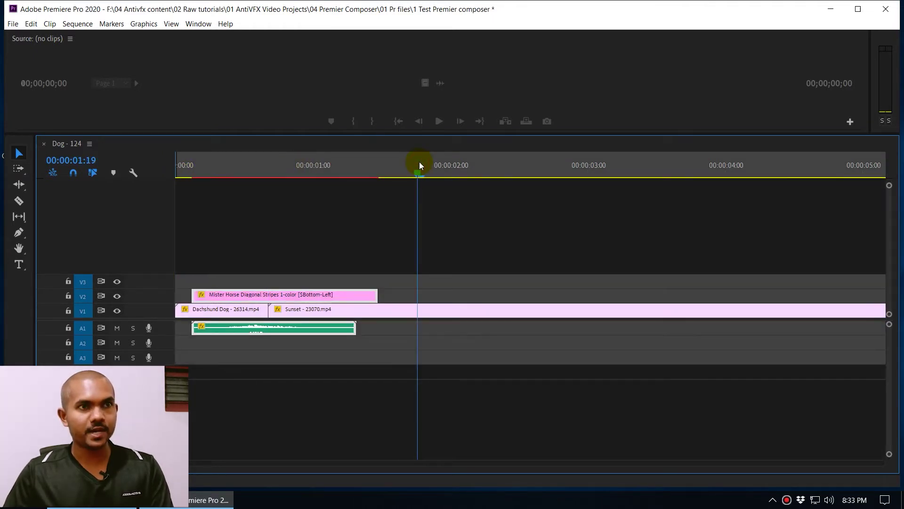
pyautogui.press('Return')
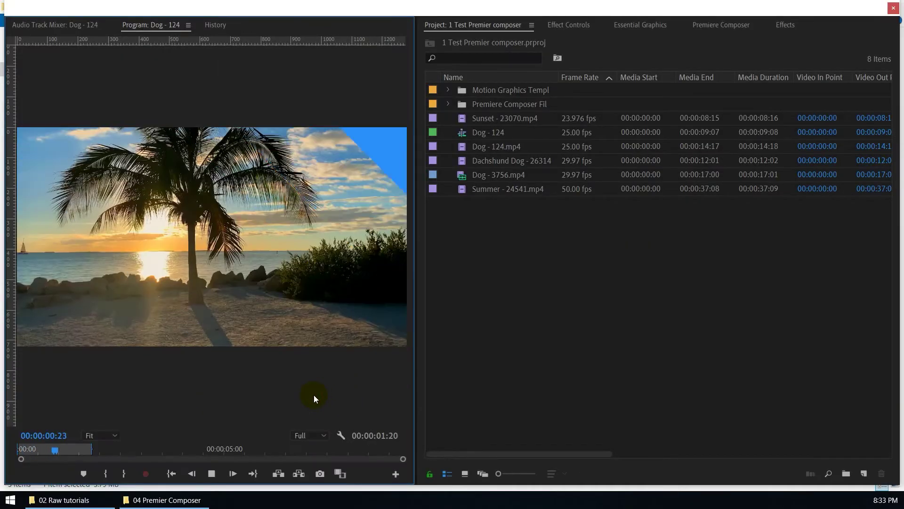
pyautogui.moveTo(61, 451); pyautogui.dragTo(39, 457)
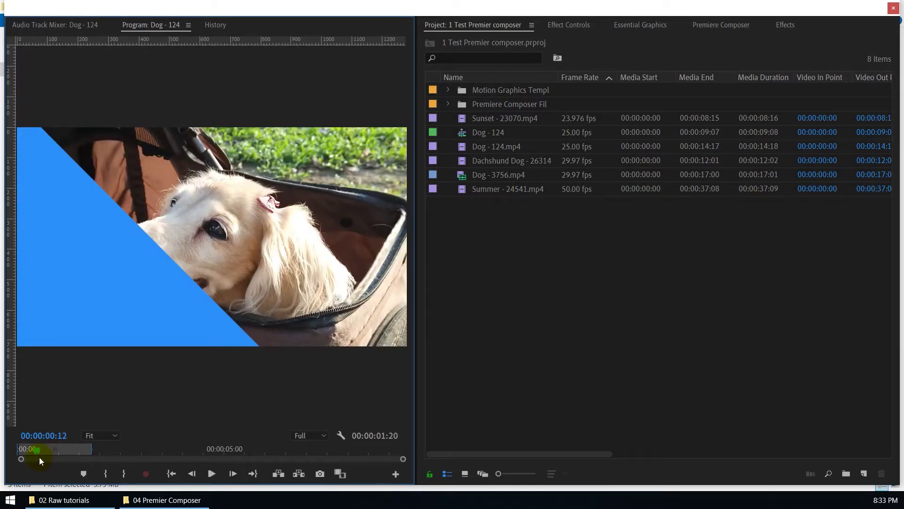
pyautogui.click(725, 26)
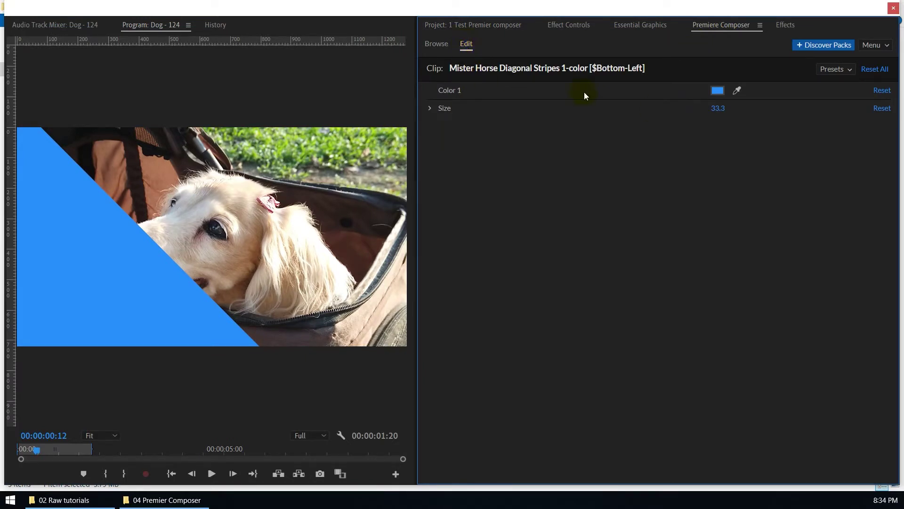
# Change the stripe colour to green #33b57b.
pyautogui.click(717, 90)
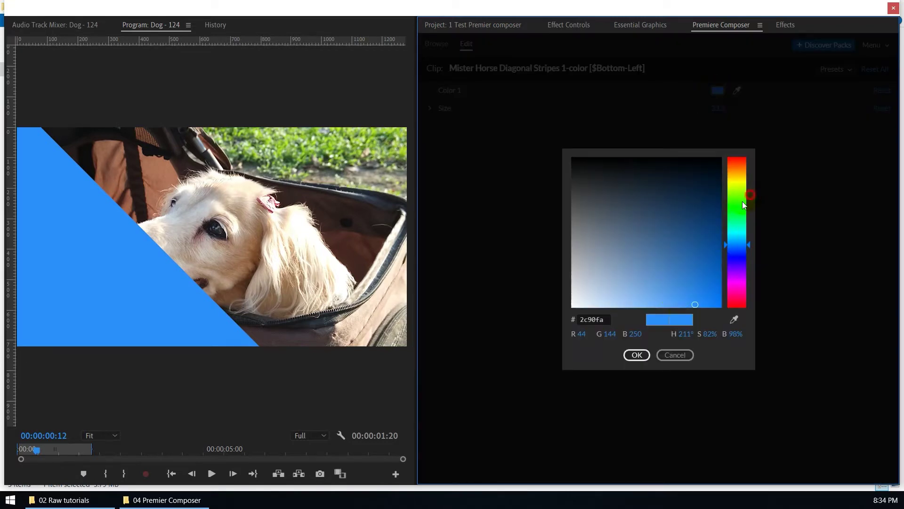
pyautogui.click(738, 220)
pyautogui.moveTo(666, 280); pyautogui.dragTo(679, 264)
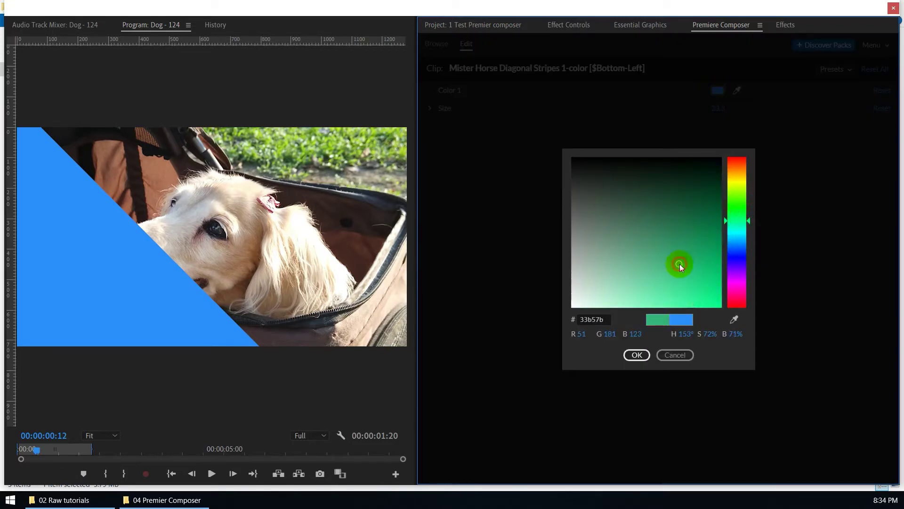
pyautogui.click(631, 355)
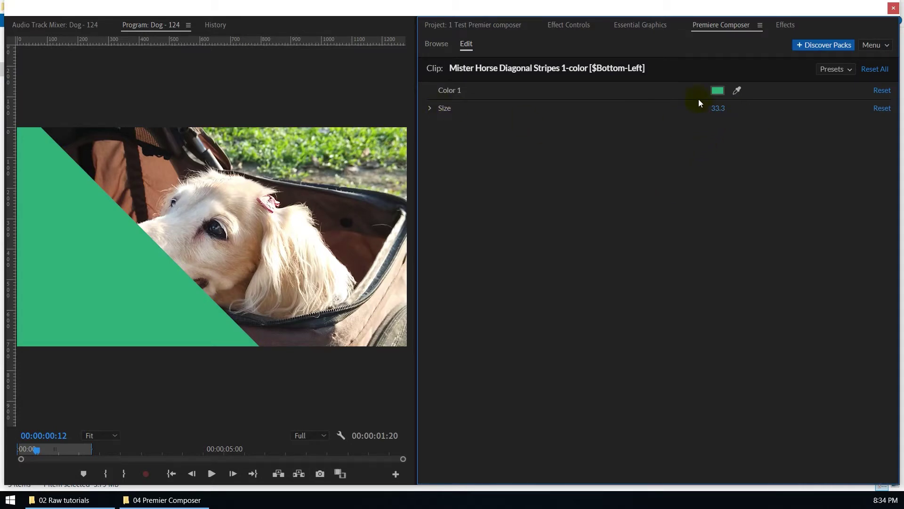
# Set the stripe size to 33 after trying 20, then preview the green wipe.
pyautogui.click(717, 109)
pyautogui.write('20')
pyautogui.press('Return')
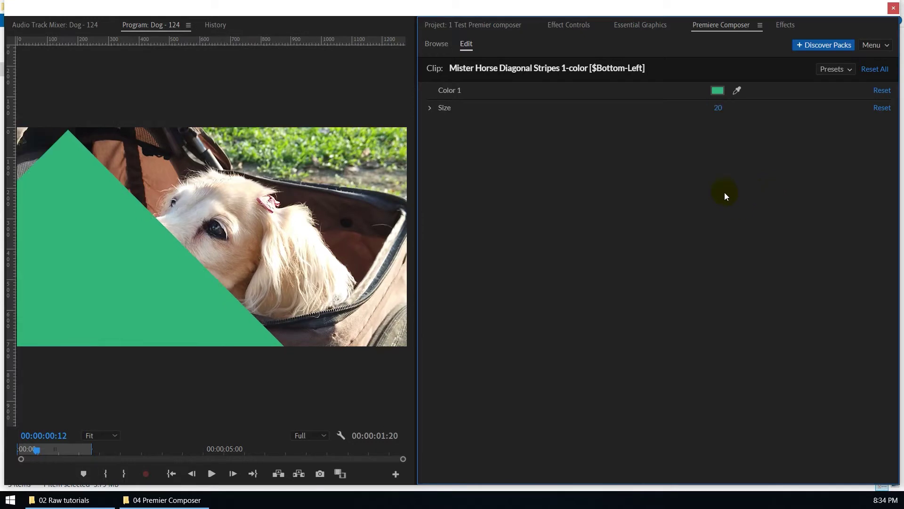
pyautogui.click(721, 109)
pyautogui.write('33')
pyautogui.press('Return')
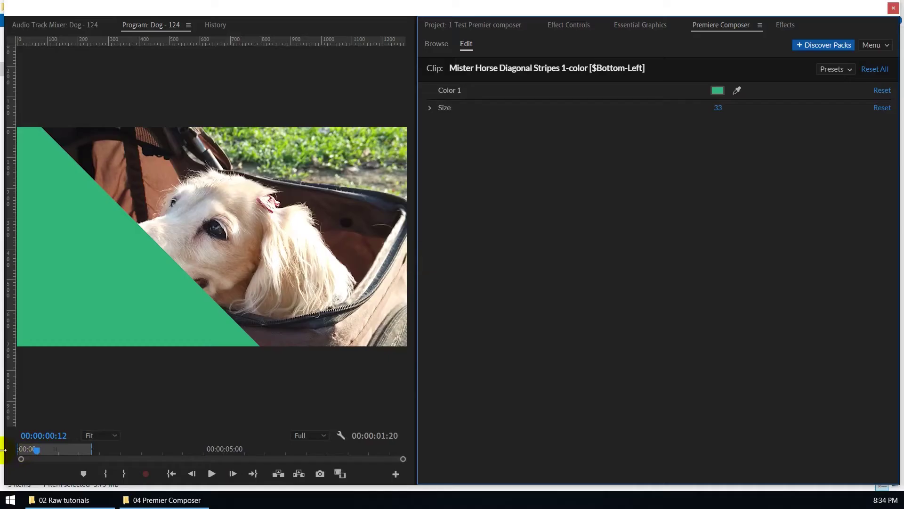
pyautogui.moveTo(22, 451); pyautogui.dragTo(52, 452)
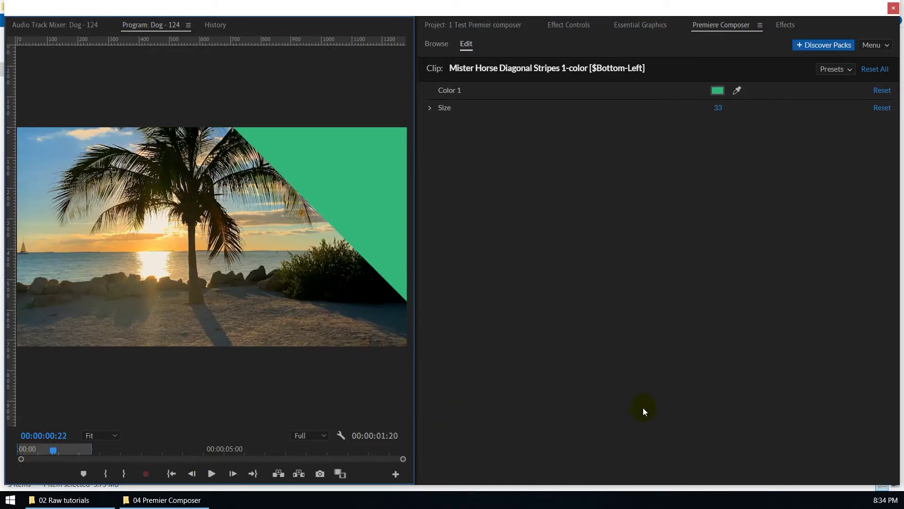
pyautogui.click(436, 44)
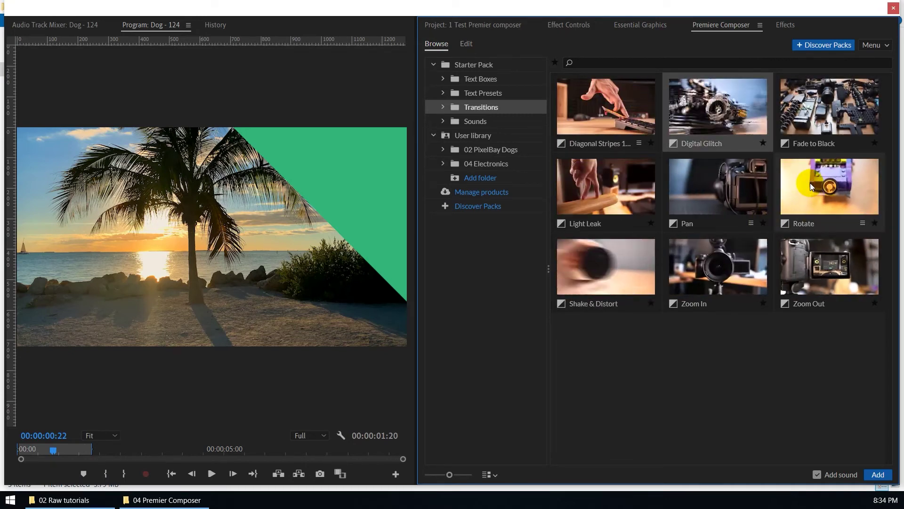
# Delete the Mister Horse stripe clip from V2 and its audio from A1.
pyautogui.moveTo(810, 183)
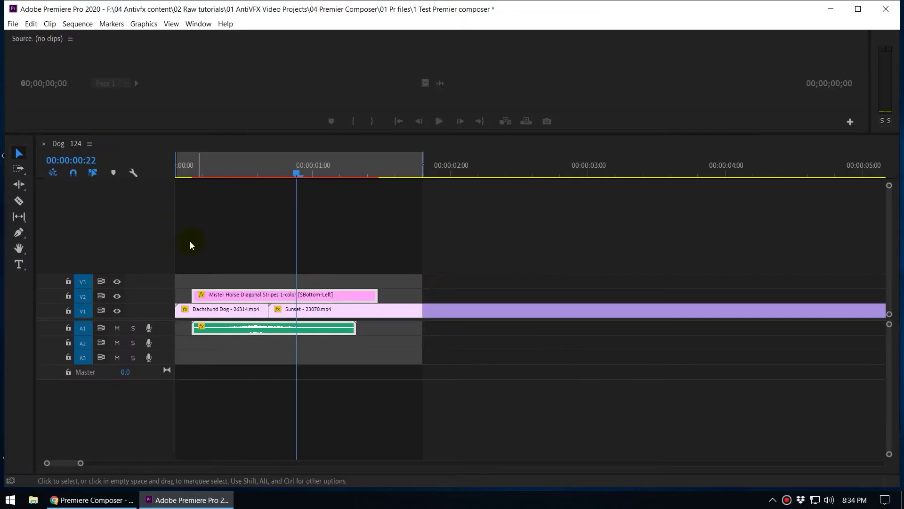
pyautogui.click(189, 242)
pyautogui.click(270, 177)
pyautogui.moveTo(183, 226); pyautogui.dragTo(383, 289)
pyautogui.press('Delete')
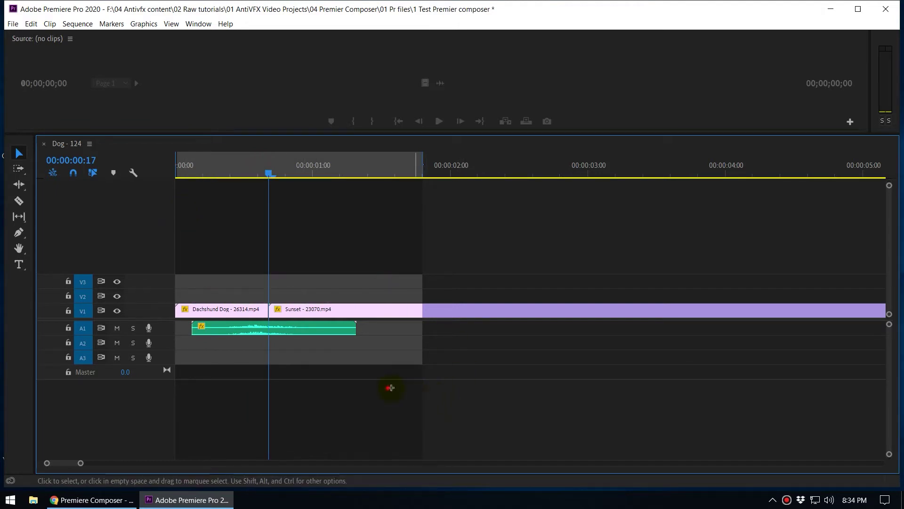
pyautogui.moveTo(406, 390); pyautogui.dragTo(235, 326)
pyautogui.press('Delete')
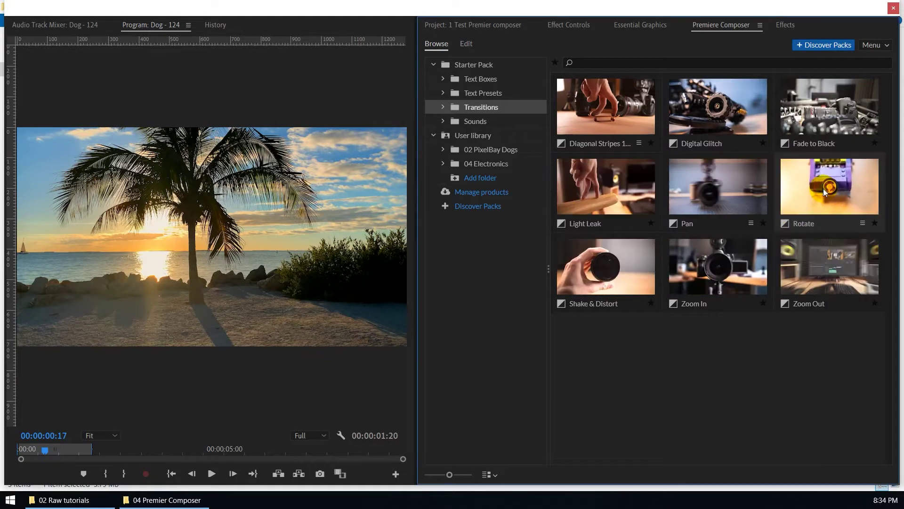
# Select all and delete the Dachshund Dog and Sunset clips from V1.
pyautogui.click(842, 248)
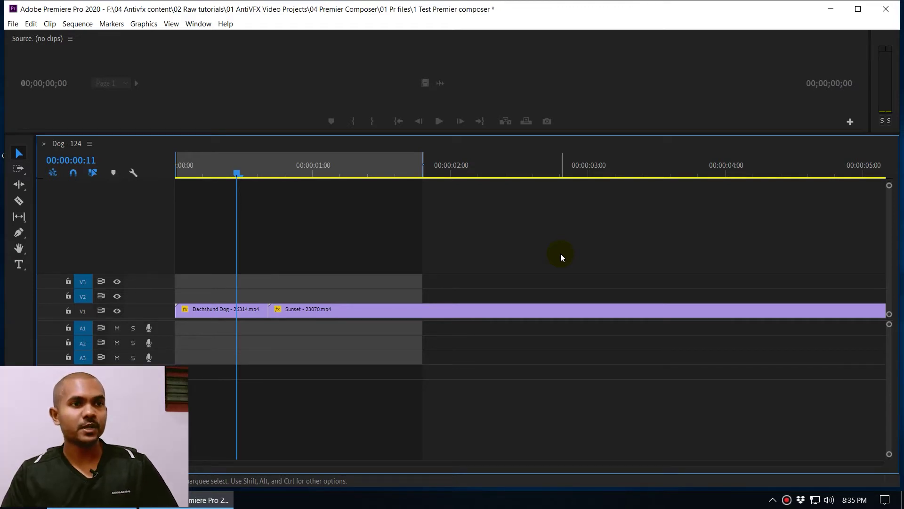
pyautogui.hotkey('ctrl', 'a')
pyautogui.press('Delete')
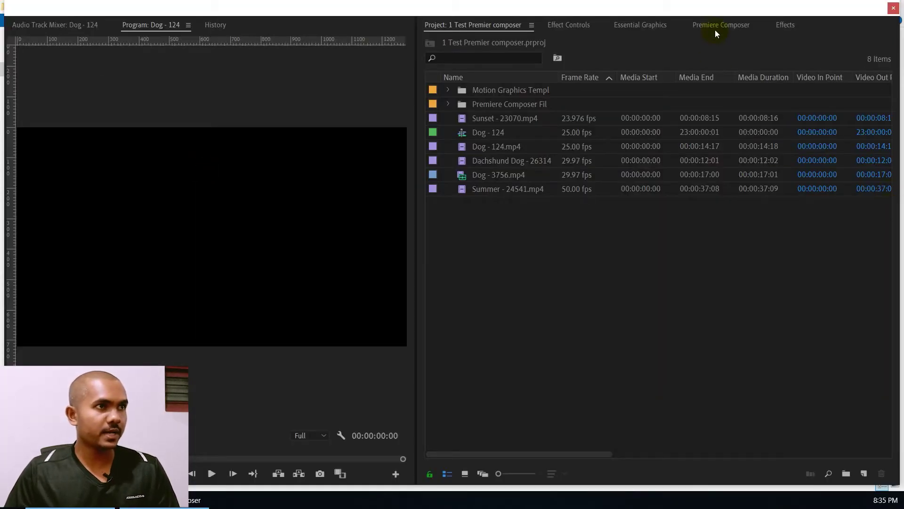
# Reopen Premiere Composer, dismiss the error and browse Text Presets, resizing the thumbnails.
pyautogui.click(712, 28)
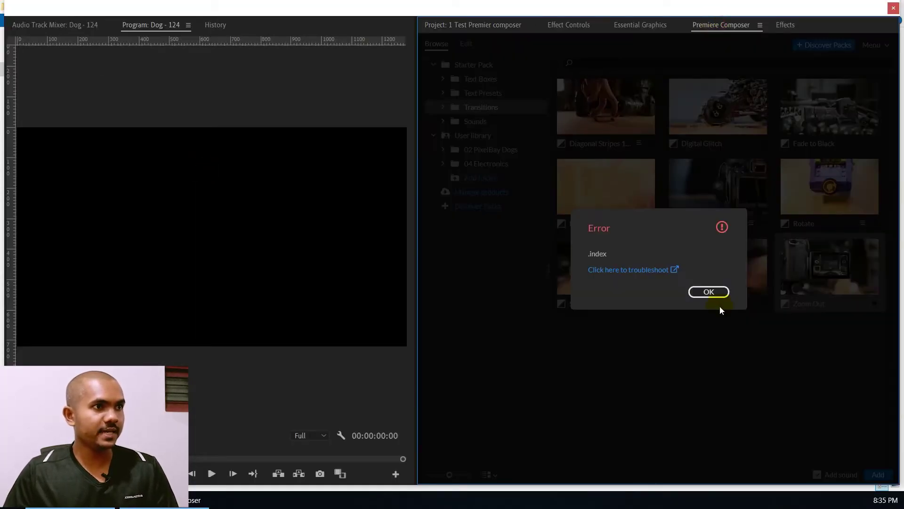
pyautogui.click(716, 294)
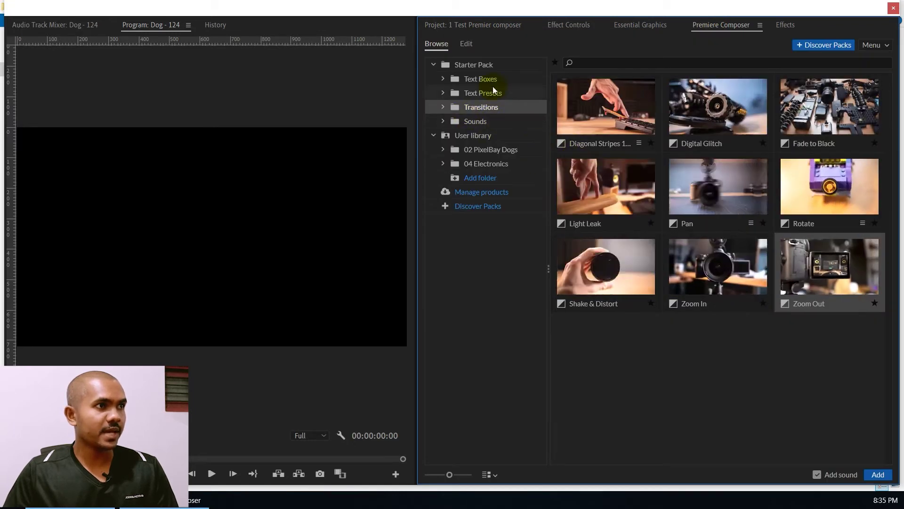
pyautogui.click(480, 94)
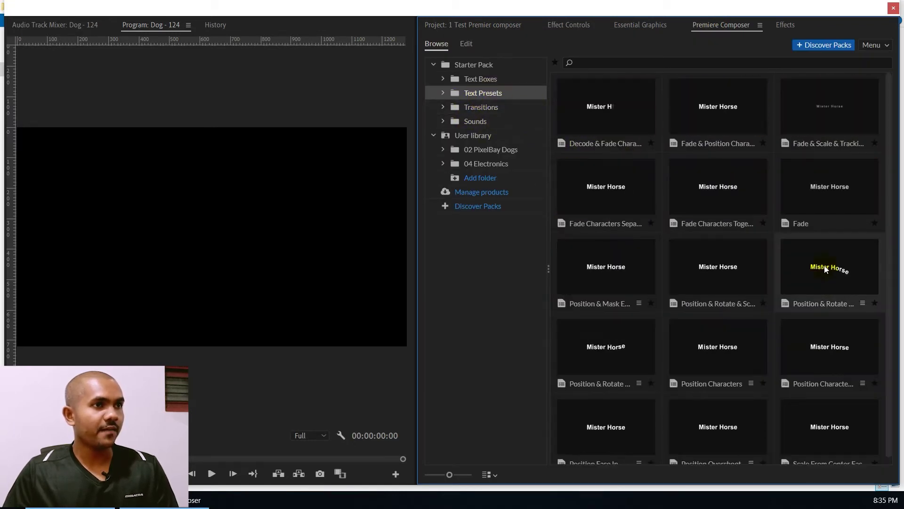
pyautogui.scroll(-1, 814, 349)
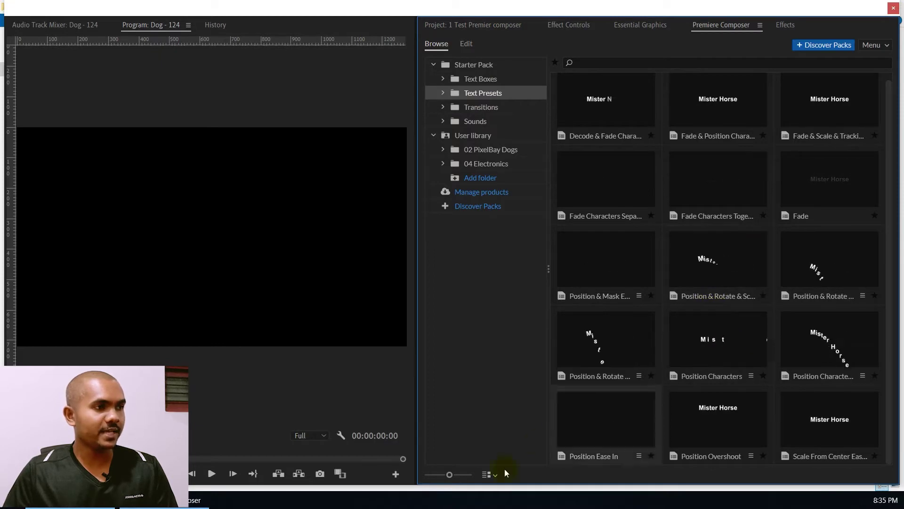
pyautogui.moveTo(450, 474); pyautogui.dragTo(460, 475)
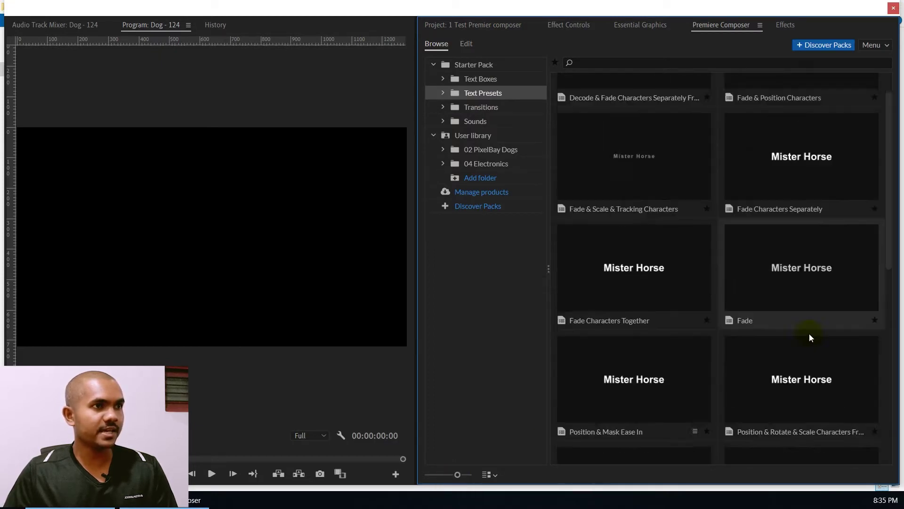
pyautogui.scroll(-6, 787, 355)
pyautogui.scroll(8, 781, 352)
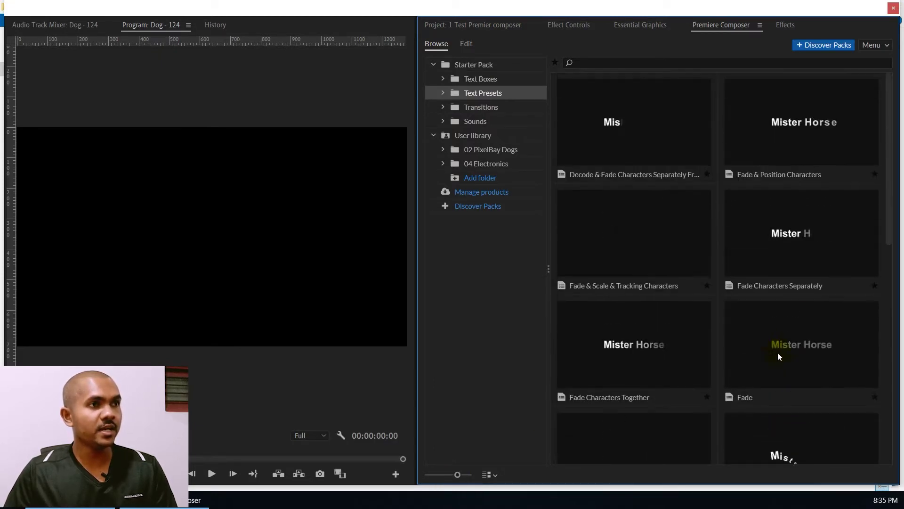
pyautogui.moveTo(458, 474); pyautogui.dragTo(438, 470)
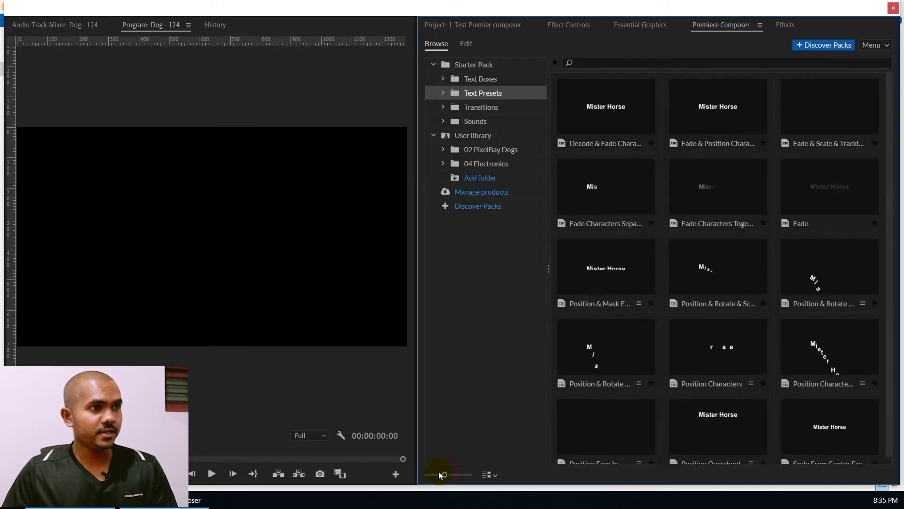
# Favourite Fade Characters Separately, Position & Mask Ease In and Position Characters, then check the favourites filter.
pyautogui.click(652, 223)
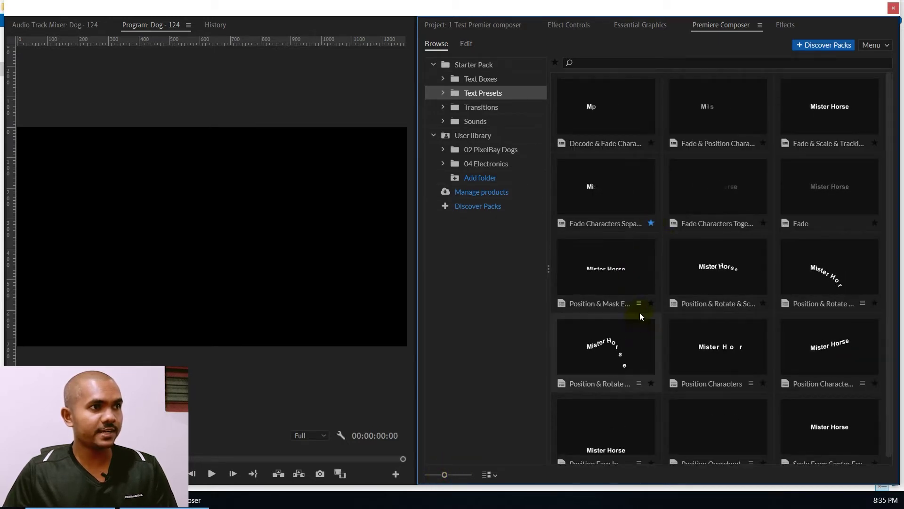
pyautogui.click(651, 304)
pyautogui.click(762, 382)
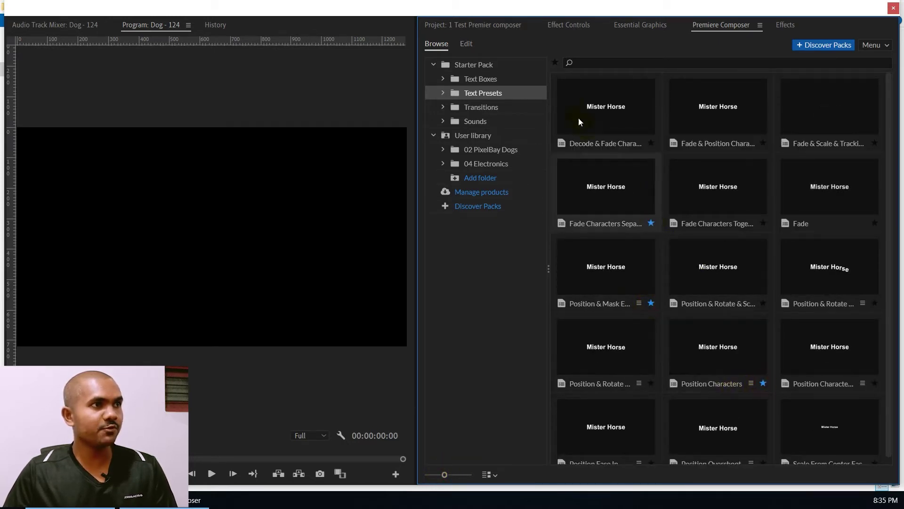
pyautogui.click(554, 63)
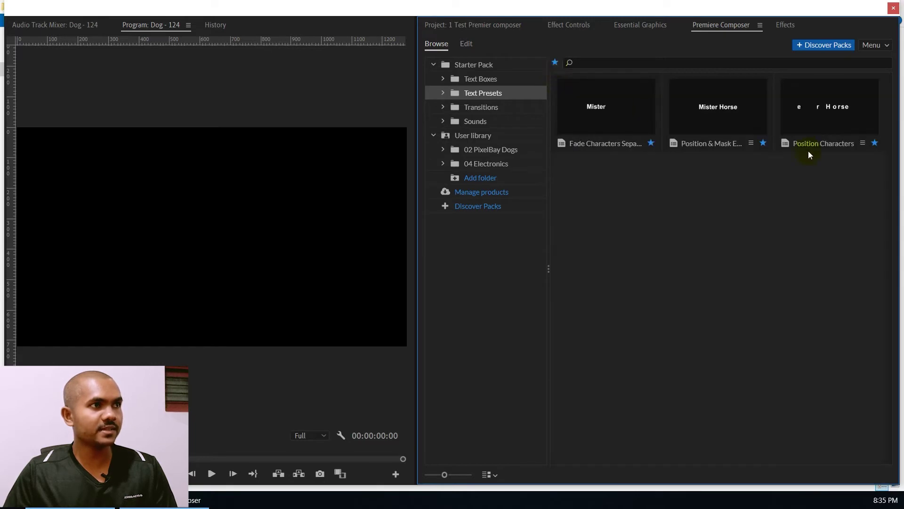
pyautogui.click(554, 63)
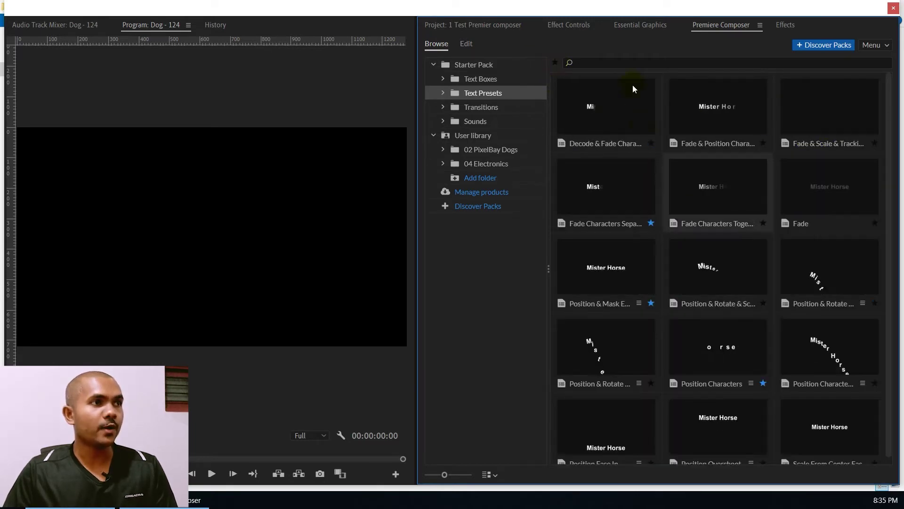
# Search the text presets for 'FADE', then clear the search.
pyautogui.click(621, 62)
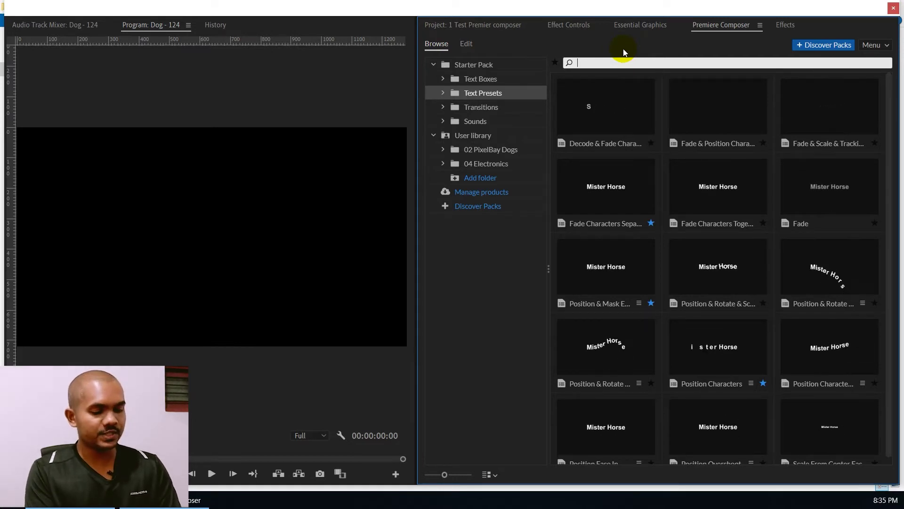
pyautogui.write('FADE')
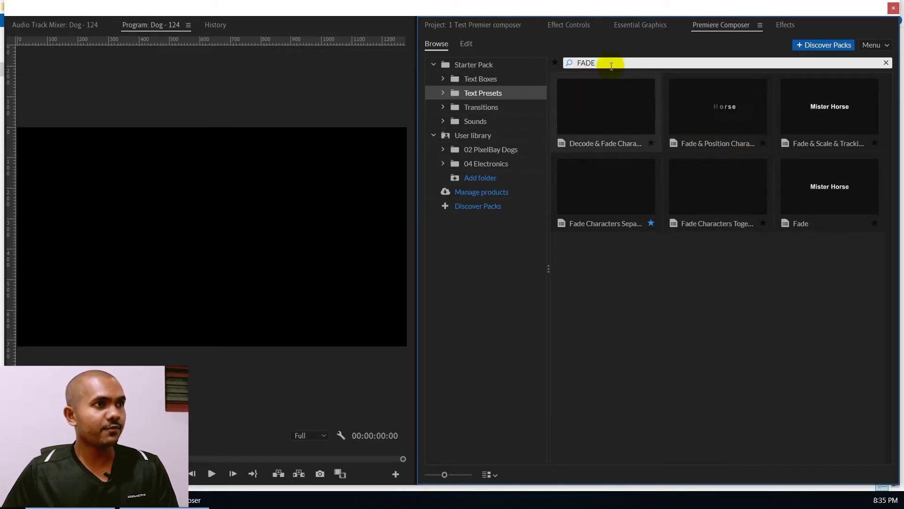
pyautogui.moveTo(608, 62); pyautogui.dragTo(504, 67)
pyautogui.press('BackSpace')
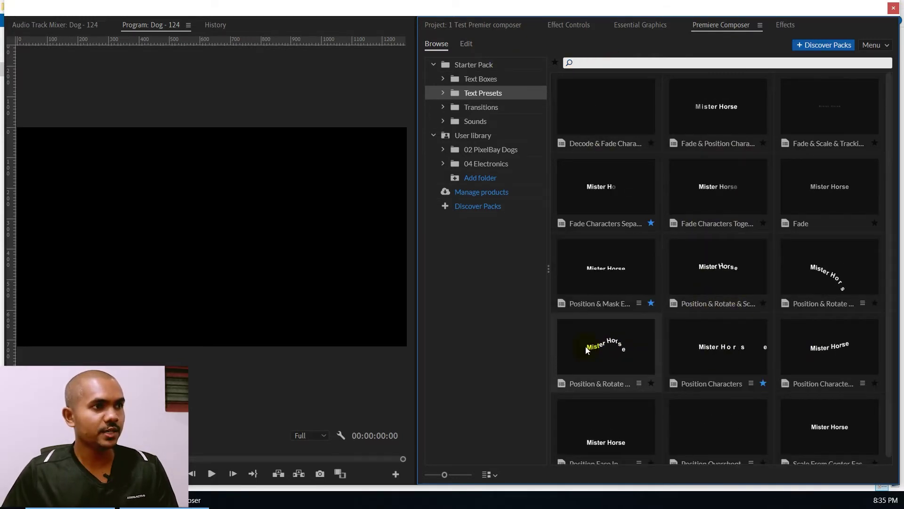
pyautogui.click(602, 347)
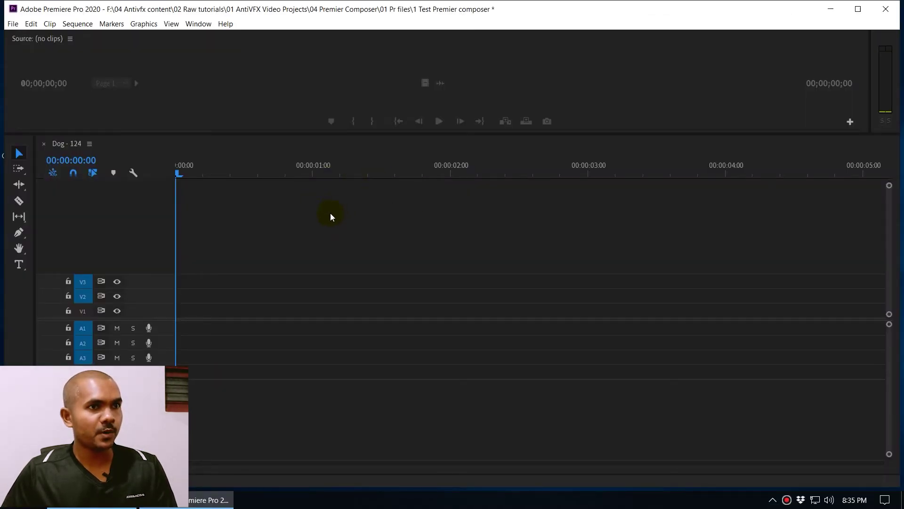
# Scrub the new Position & Rotate text clip, mark its span with X and render previews.
pyautogui.click(360, 205)
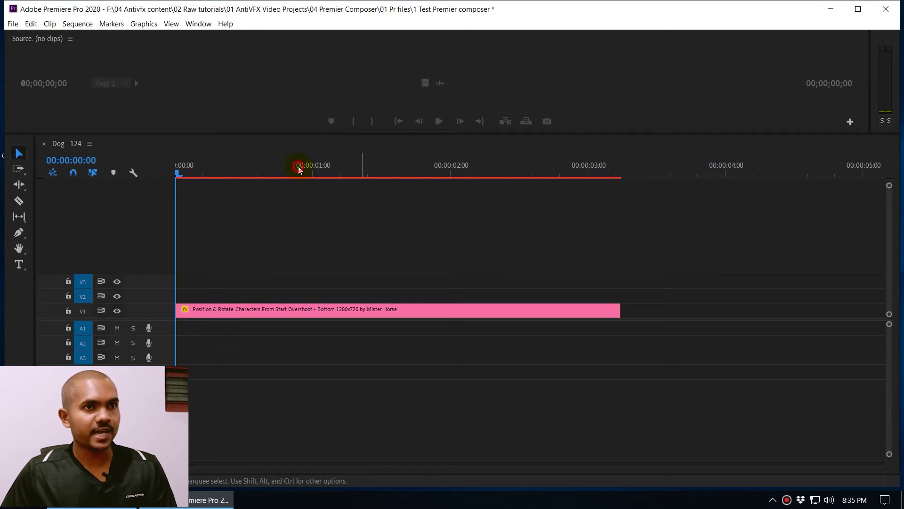
pyautogui.moveTo(293, 178); pyautogui.dragTo(393, 207)
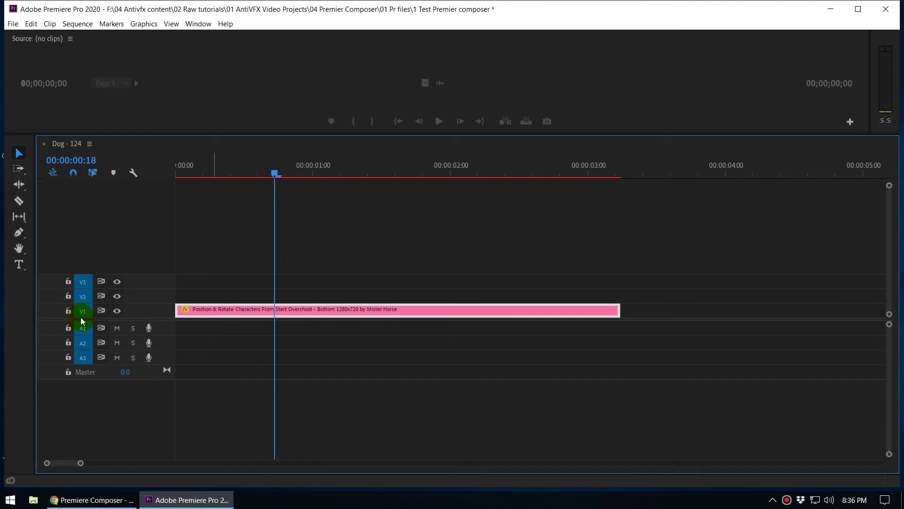
pyautogui.press('x')
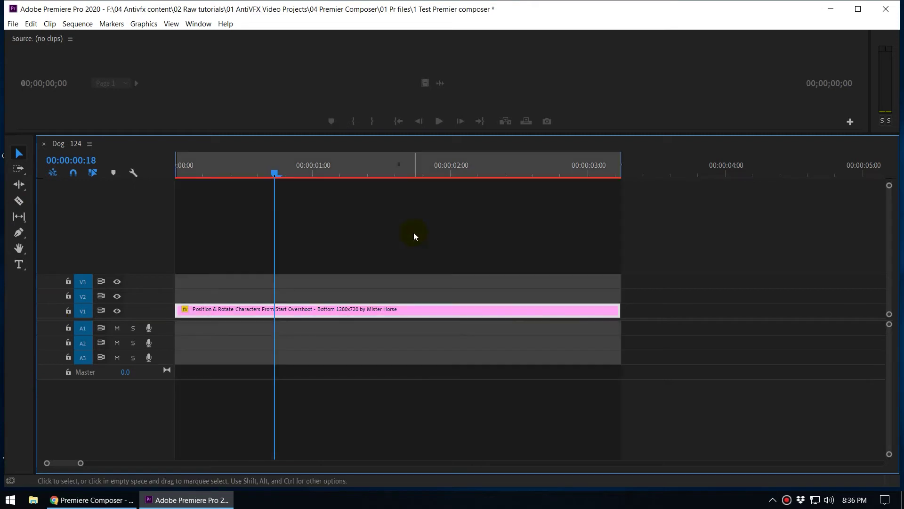
pyautogui.press('Return')
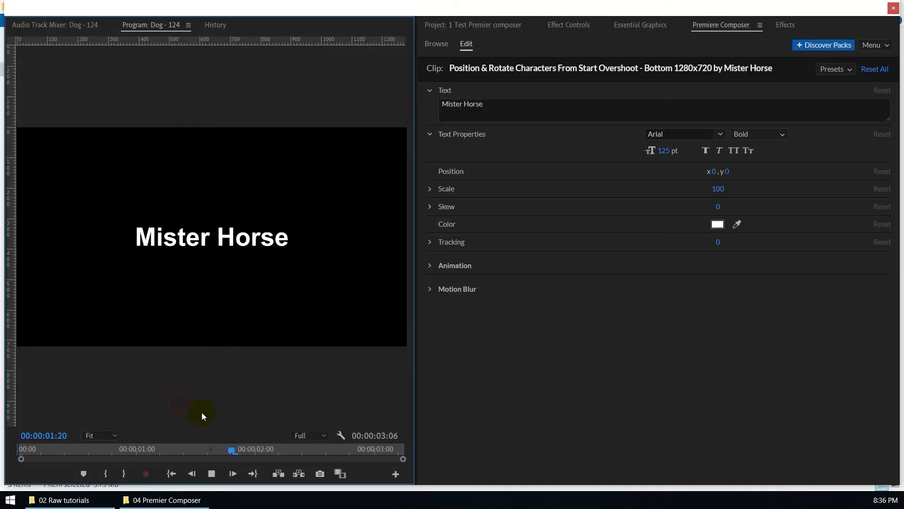
# Play the Mister Horse title animation from the start and scrub through its frames.
pyautogui.click(239, 450)
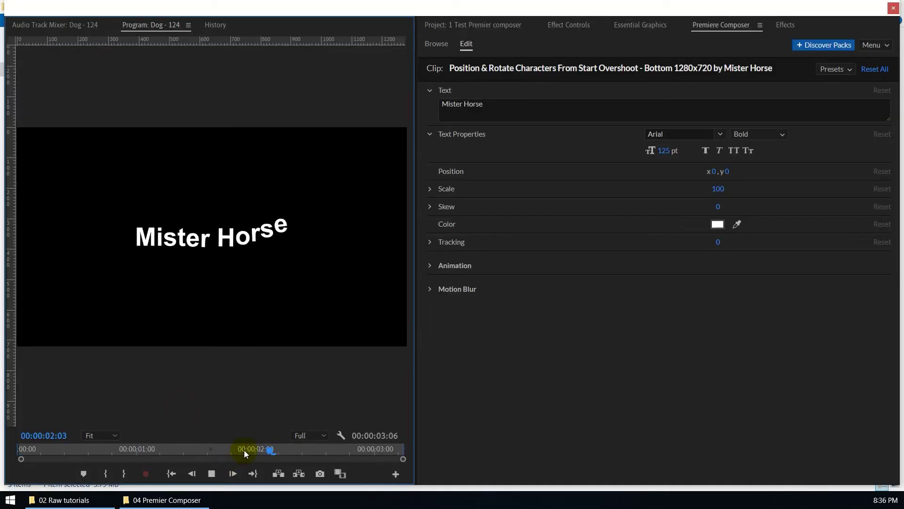
pyautogui.click(19, 459)
pyautogui.press('space')
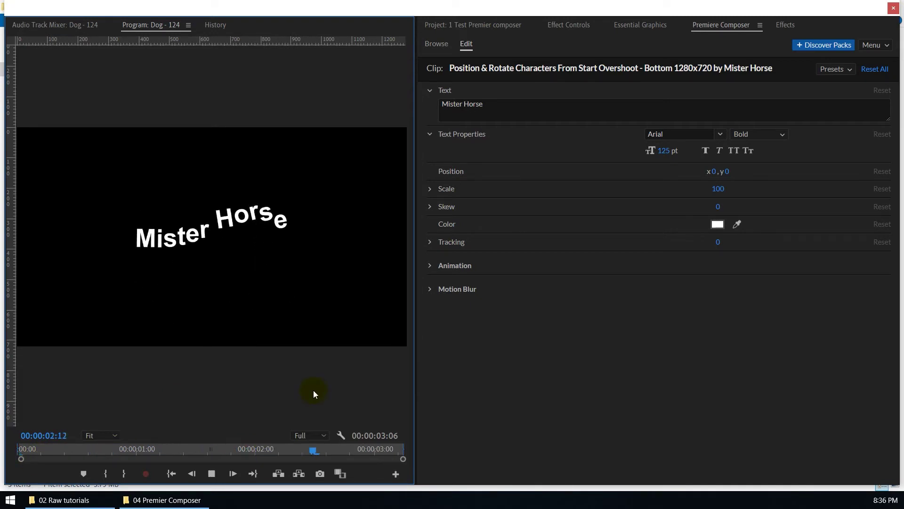
pyautogui.click(153, 450)
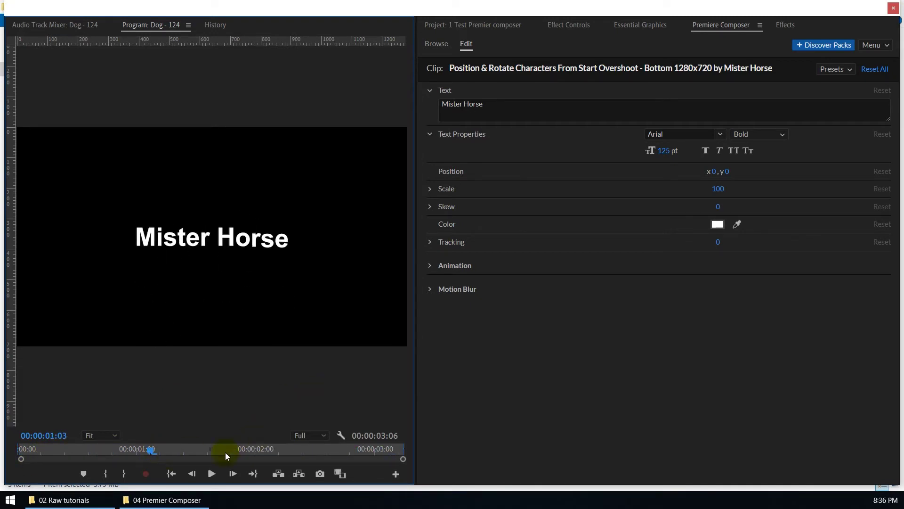
pyautogui.click(121, 448)
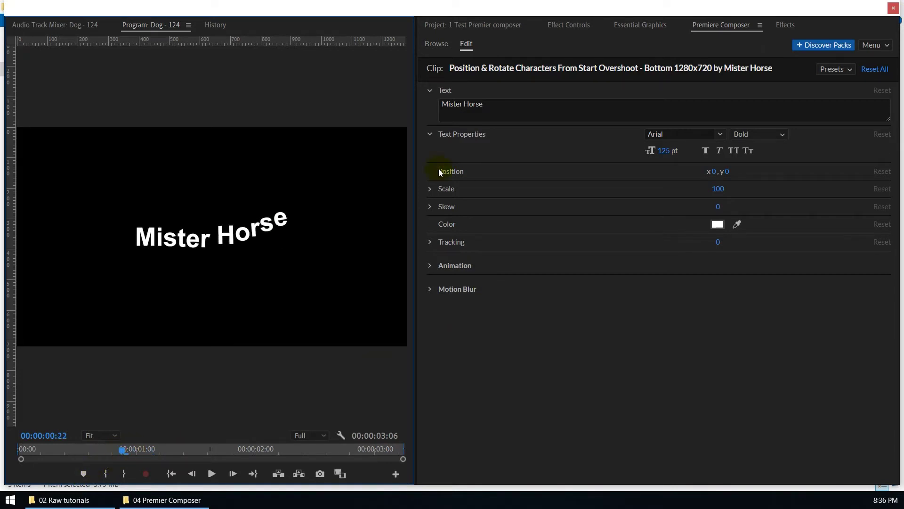
# Replace the placeholder title text with 'AntiVFX'.
pyautogui.click(465, 47)
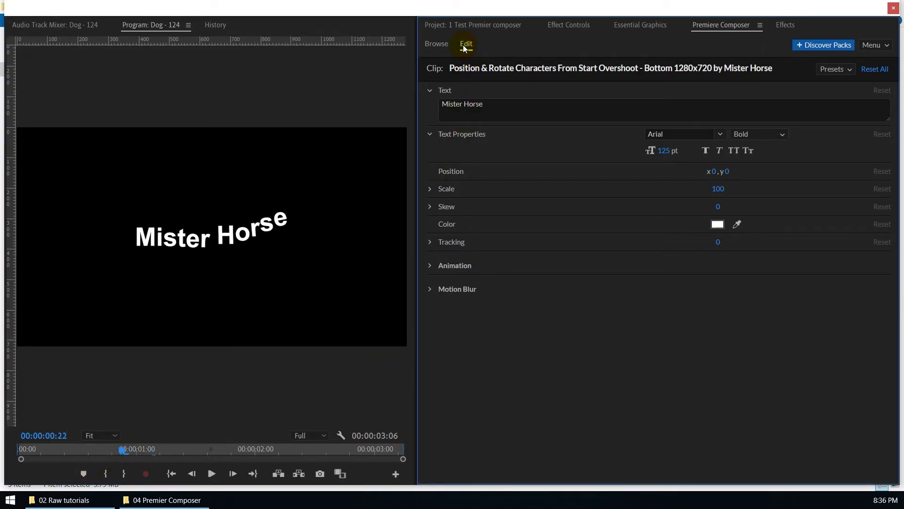
pyautogui.moveTo(506, 108); pyautogui.dragTo(388, 110)
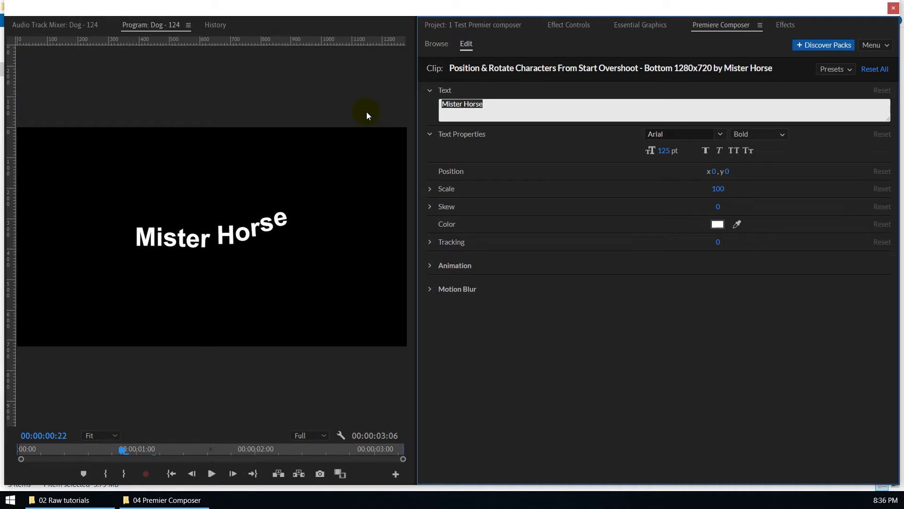
pyautogui.write('Anti')
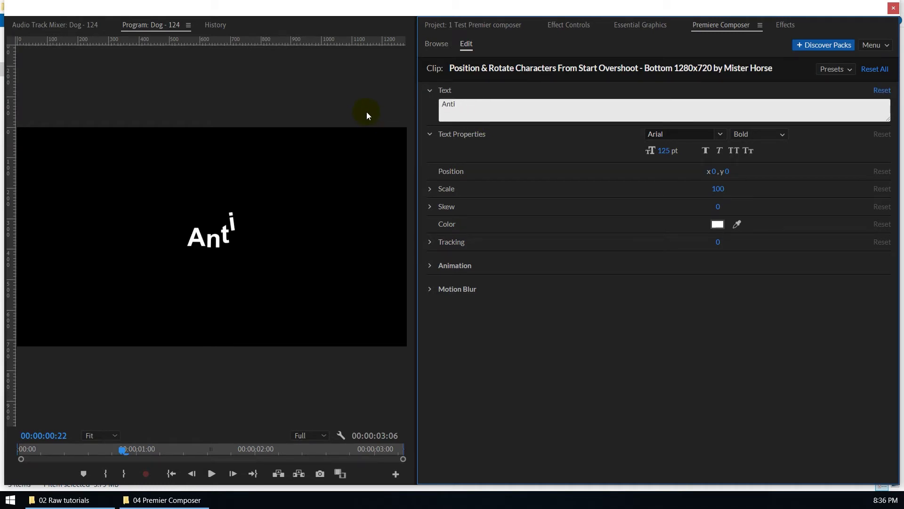
pyautogui.write('VFX')
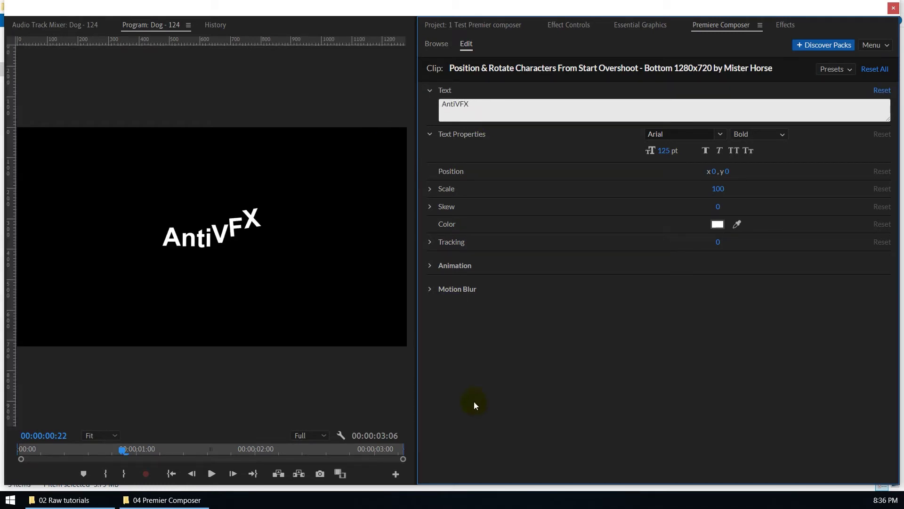
pyautogui.click(474, 407)
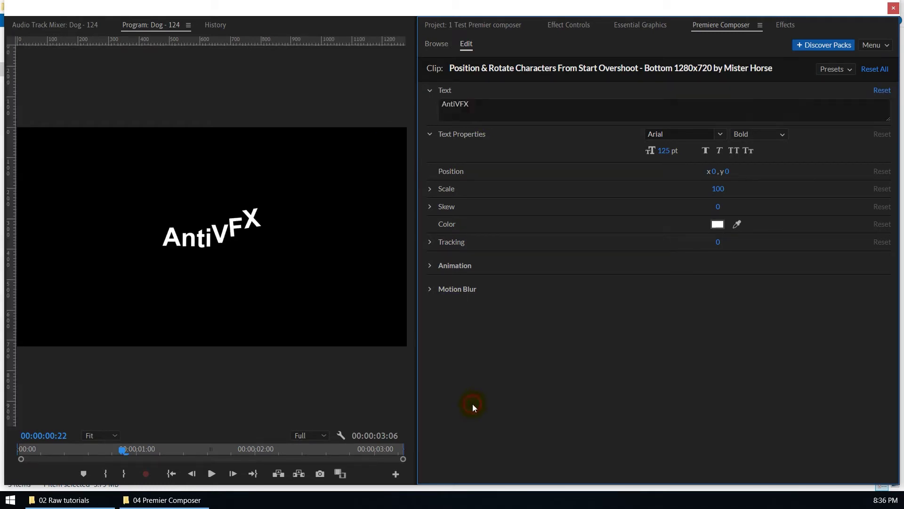
# Style the title in the 28 Days Later font at 188 pt, coloured blue.
pyautogui.click(682, 135)
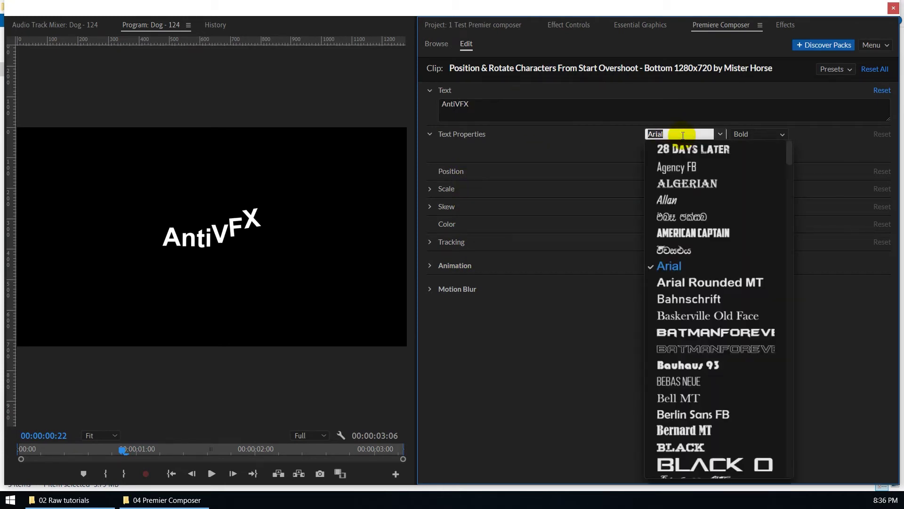
pyautogui.click(702, 153)
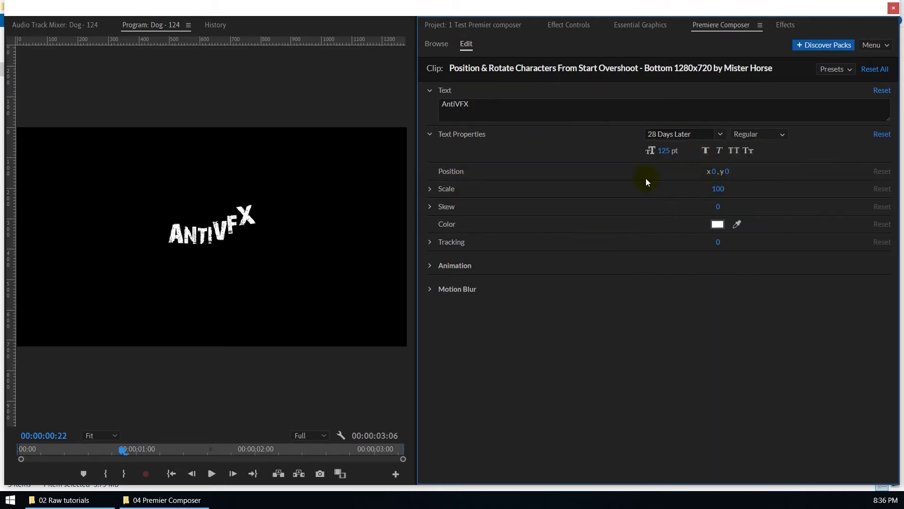
pyautogui.moveTo(674, 158); pyautogui.dragTo(684, 154)
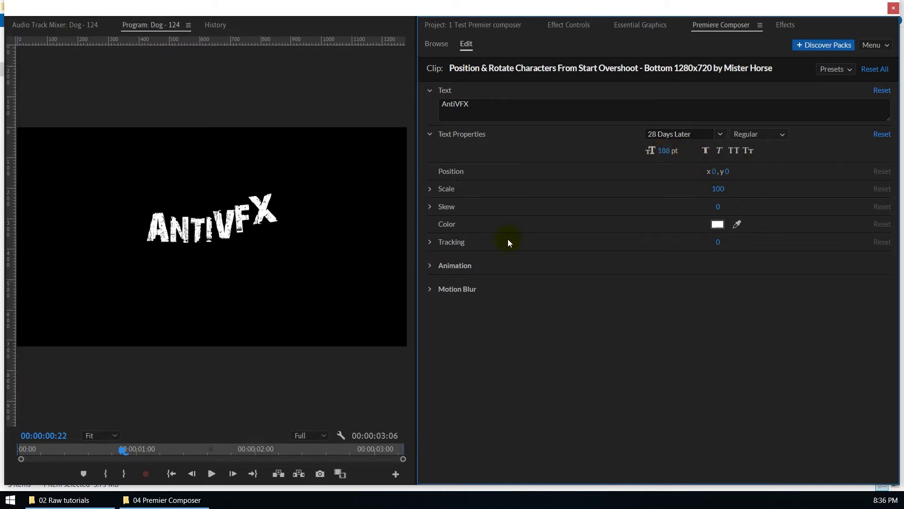
pyautogui.click(718, 223)
pyautogui.click(718, 226)
pyautogui.moveTo(700, 249); pyautogui.dragTo(698, 271)
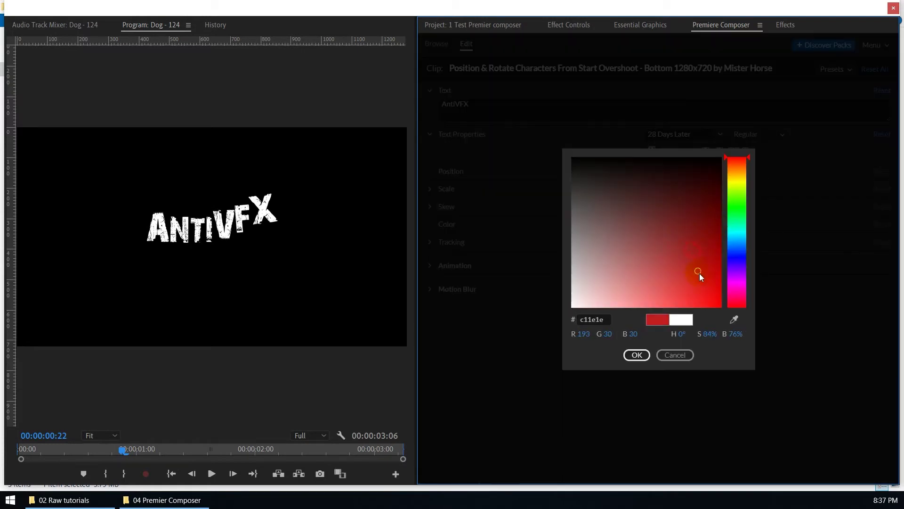
pyautogui.click(737, 255)
pyautogui.click(635, 356)
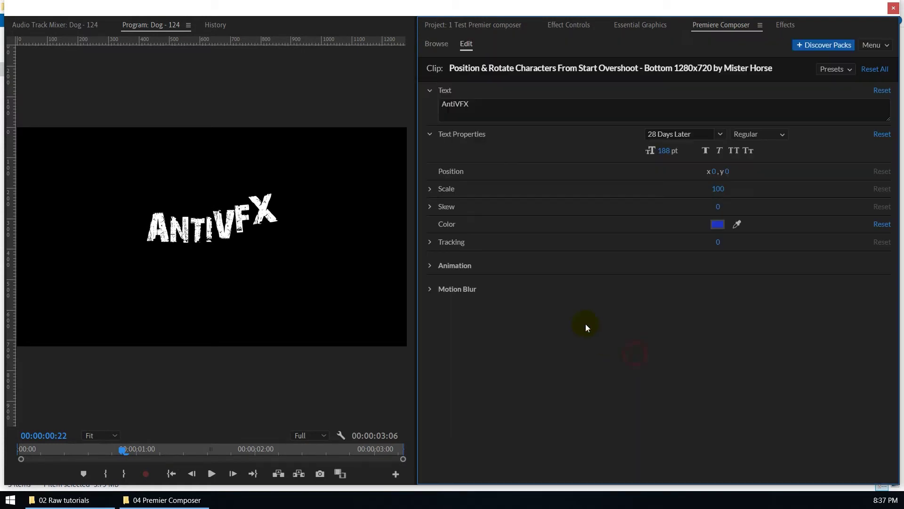
# Check the motion blur and animation settings, then shift the title slightly left.
pyautogui.click(429, 290)
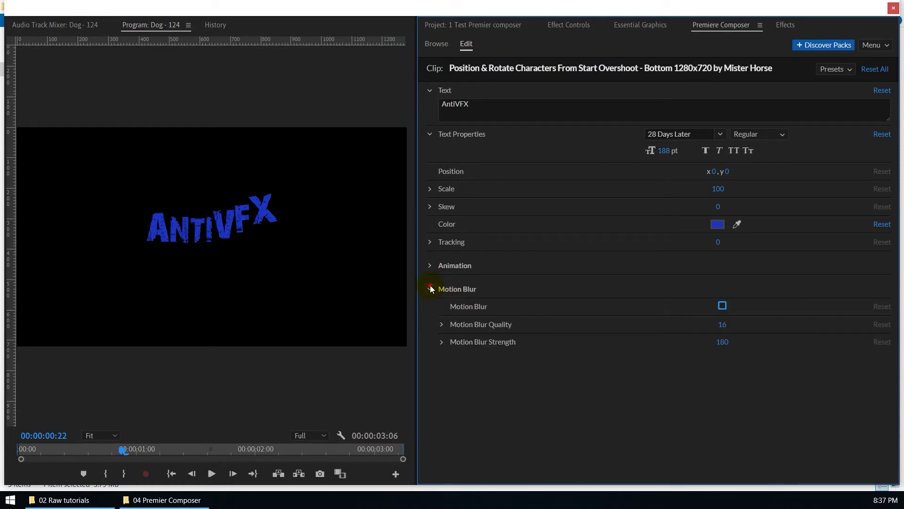
pyautogui.click(430, 290)
pyautogui.click(430, 266)
pyautogui.click(430, 266)
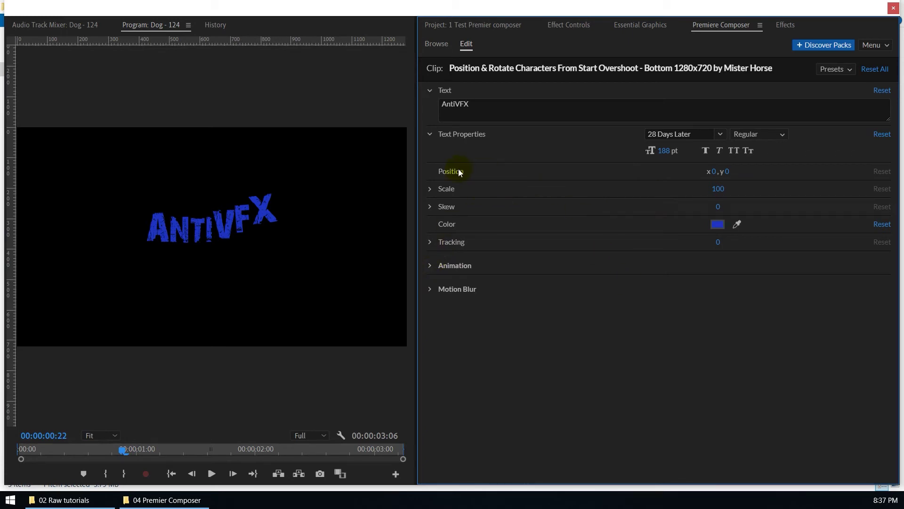
pyautogui.moveTo(716, 171)
pyautogui.mouseDown()
pyautogui.moveTo(683, 179)
pyautogui.moveTo(716, 179)
pyautogui.moveTo(709, 182)
pyautogui.mouseUp()
# Set the Graphic Parameters position of the AntiVFX title to X −408, Y 19.
pyautogui.click(580, 28)
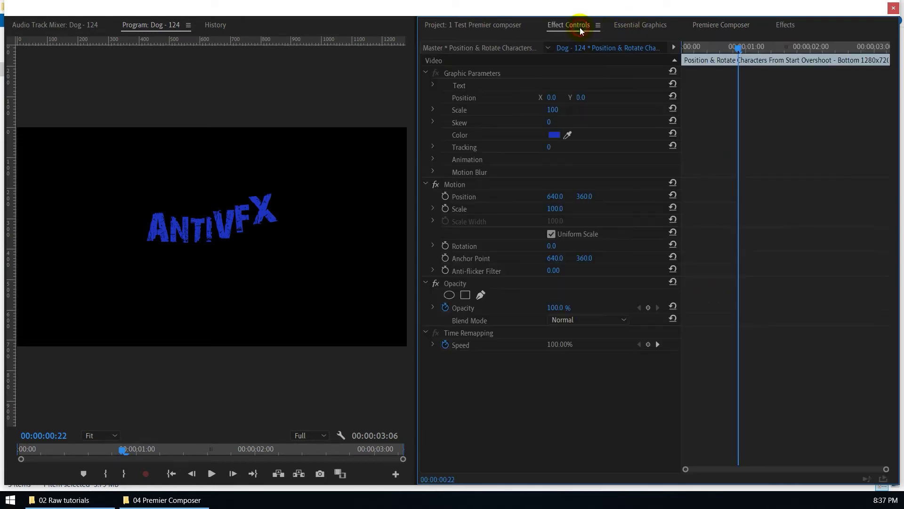
pyautogui.click(475, 75)
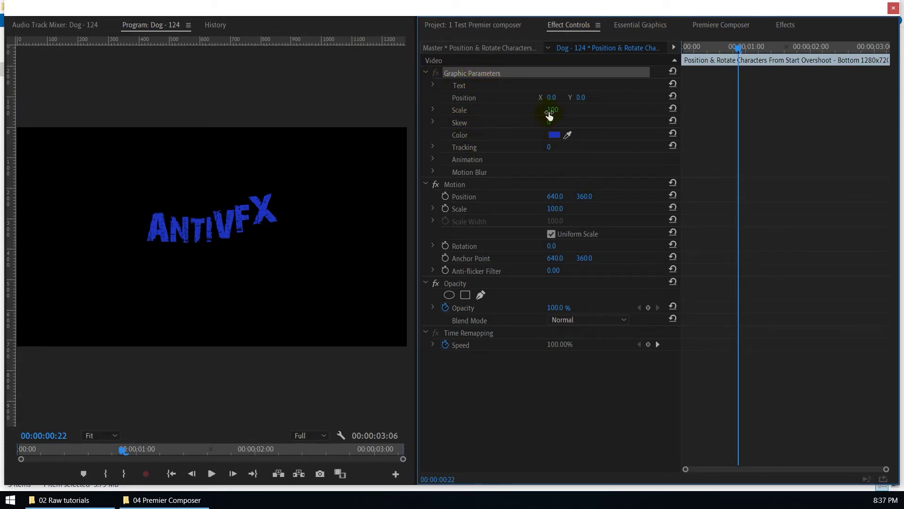
pyautogui.moveTo(551, 99); pyautogui.dragTo(306, 142)
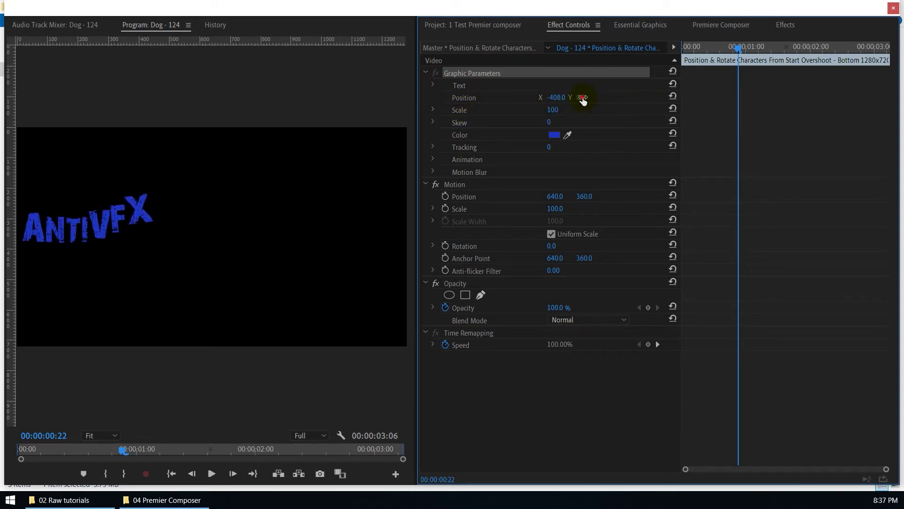
pyautogui.moveTo(582, 99); pyautogui.dragTo(617, 103)
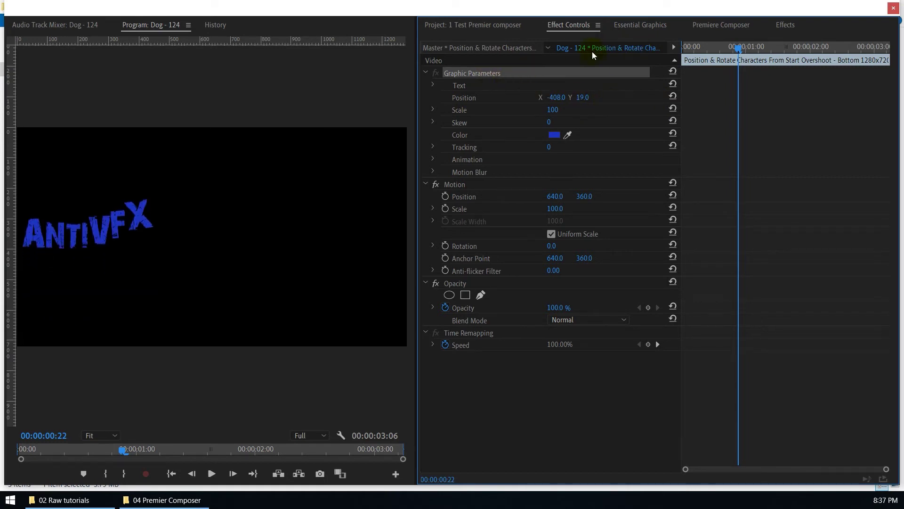
pyautogui.click(716, 21)
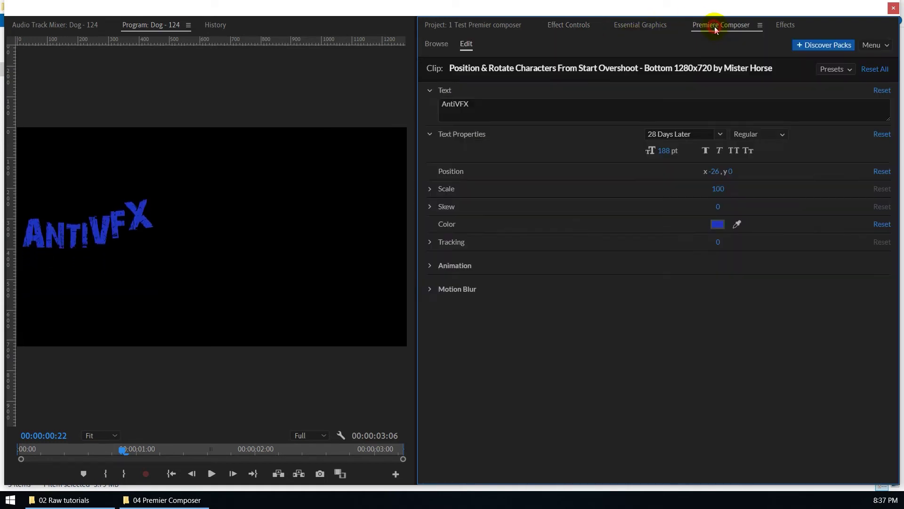
# Add 'Subscribe' as a second line under AntiVFX.
pyautogui.doubleClick(480, 104)
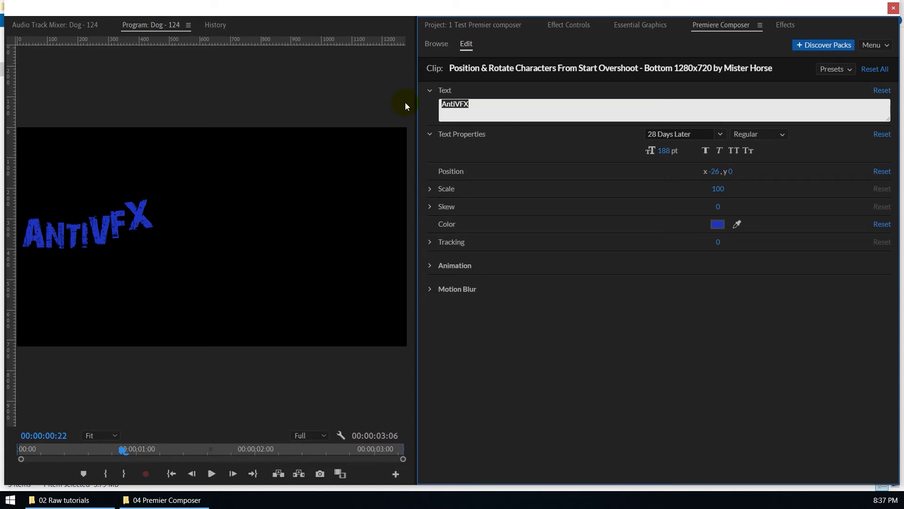
pyautogui.click(498, 105)
pyautogui.press('Return')
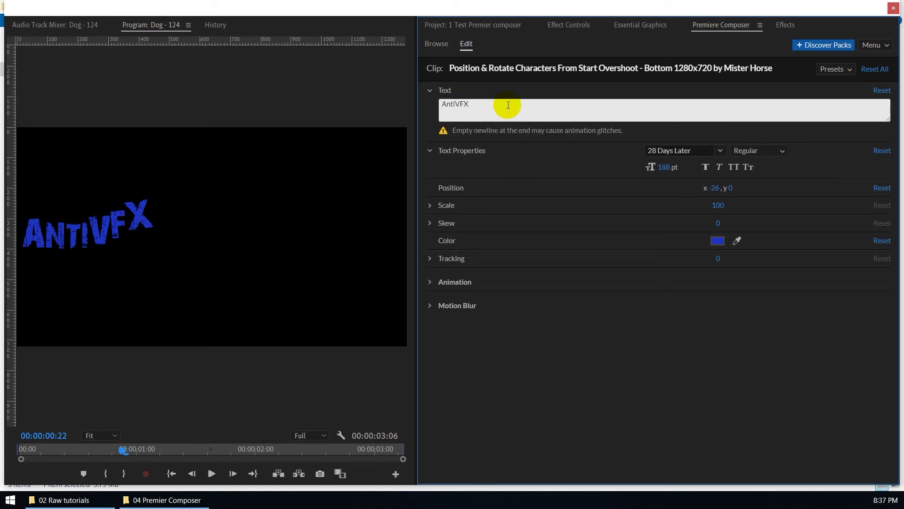
pyautogui.write('Subscribe')
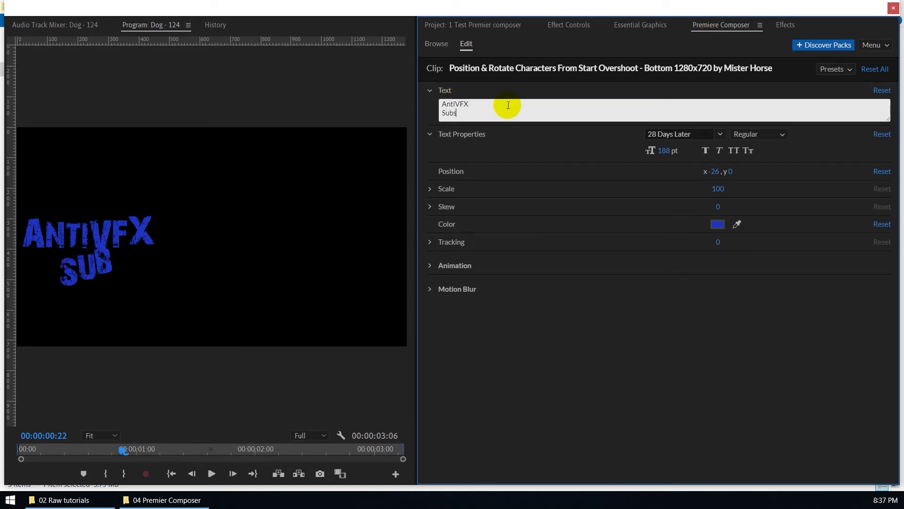
pyautogui.click(514, 366)
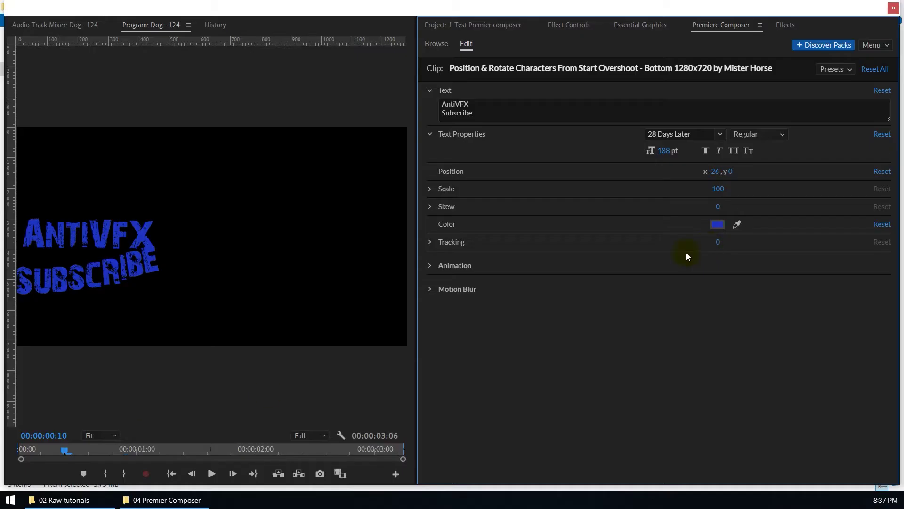
# Shift the title's Position X to −262 and play back the animation.
pyautogui.moveTo(53, 451); pyautogui.dragTo(199, 449)
pyautogui.press('space')
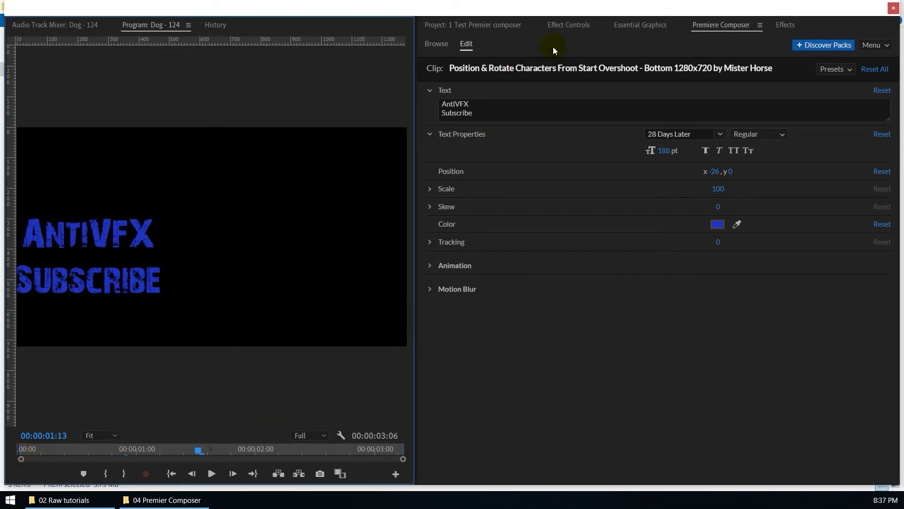
pyautogui.click(569, 24)
pyautogui.moveTo(557, 97); pyautogui.dragTo(634, 98)
pyautogui.press('space')
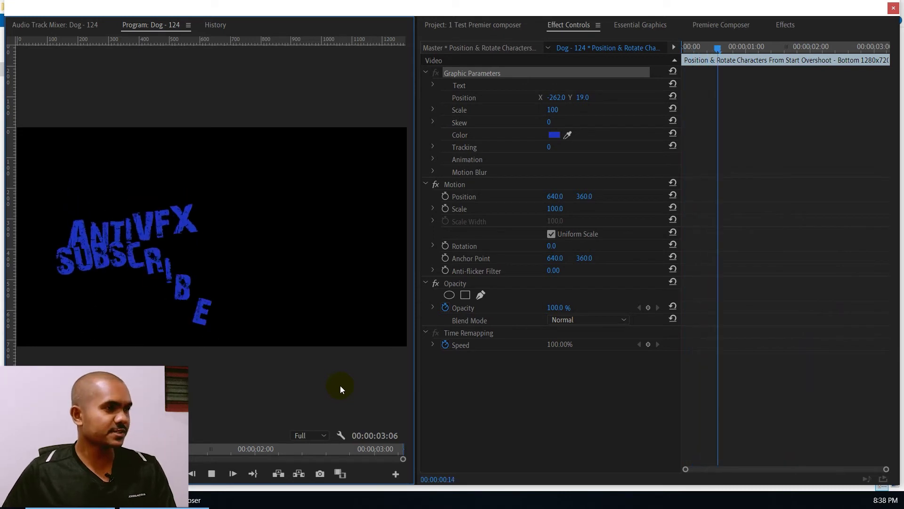
pyautogui.press('space')
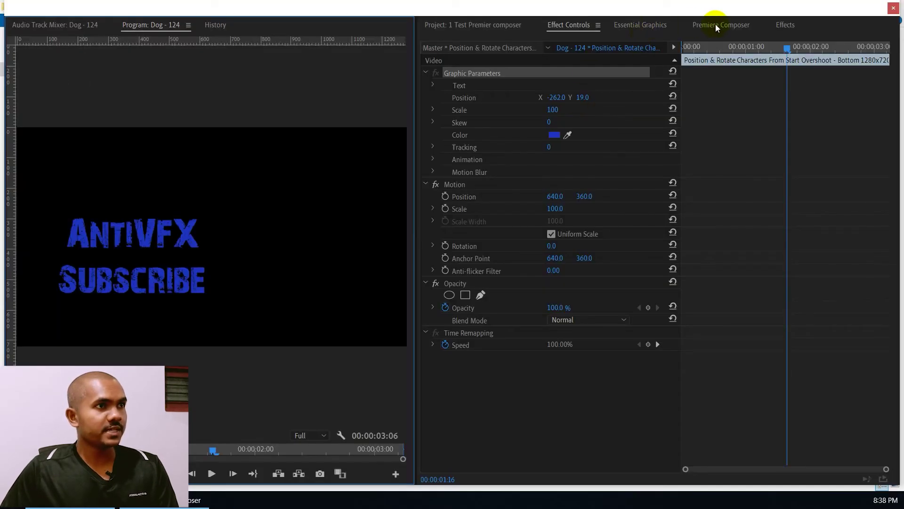
# Preview the 1-Line Fill and Outline Text Box presets, then show the Starter Pack sounds.
pyautogui.click(717, 26)
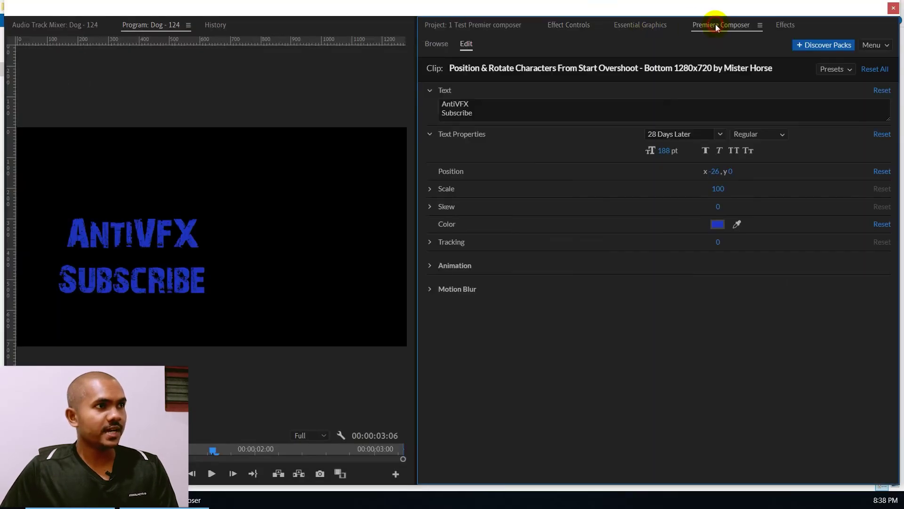
pyautogui.click(432, 44)
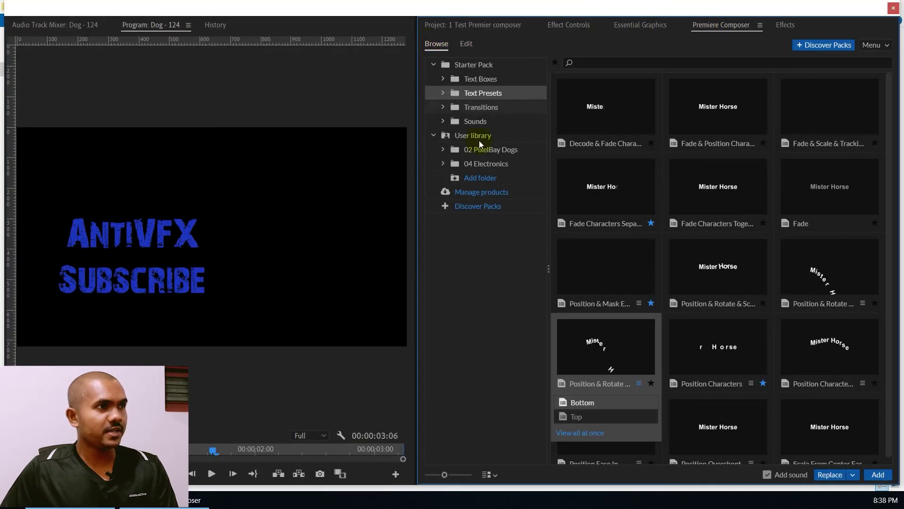
pyautogui.click(479, 79)
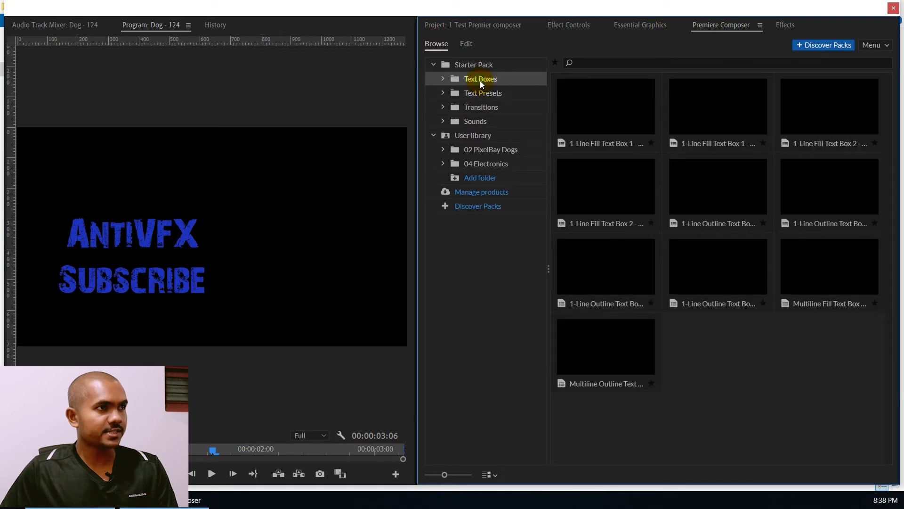
pyautogui.click(628, 190)
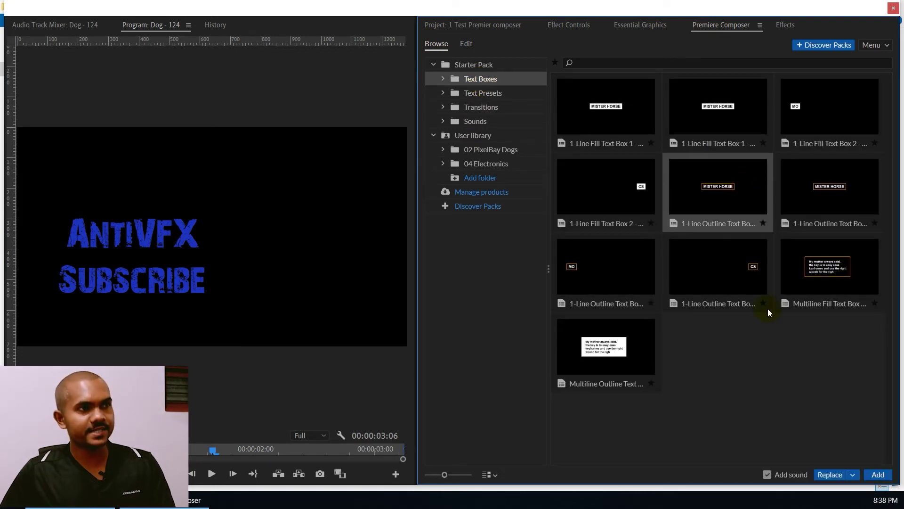
pyautogui.click(766, 269)
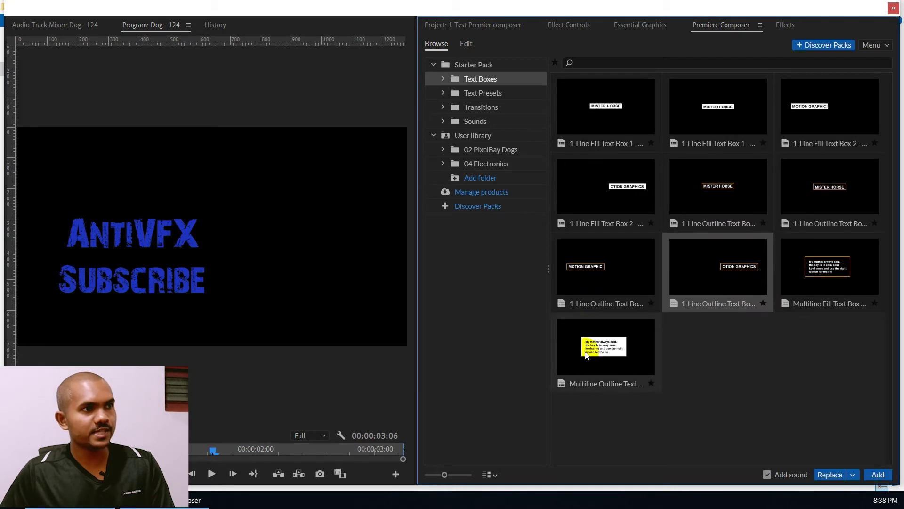
pyautogui.click(618, 188)
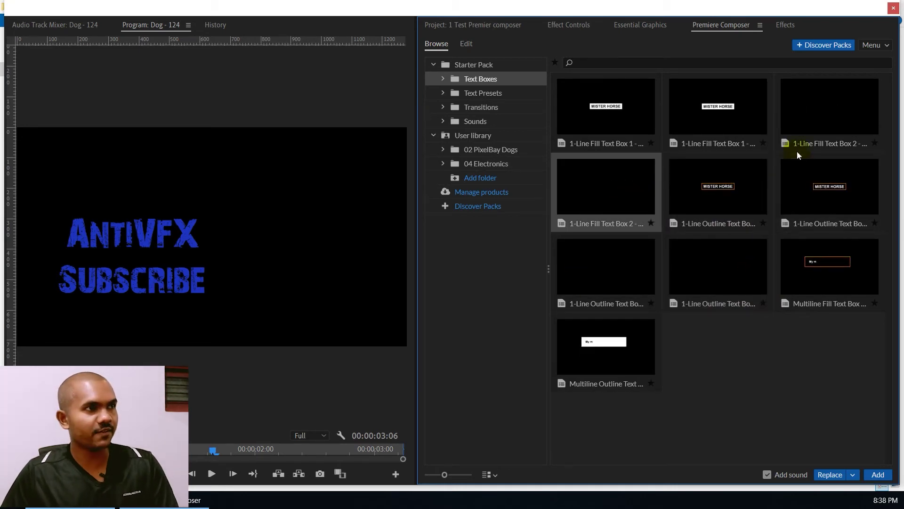
pyautogui.click(476, 123)
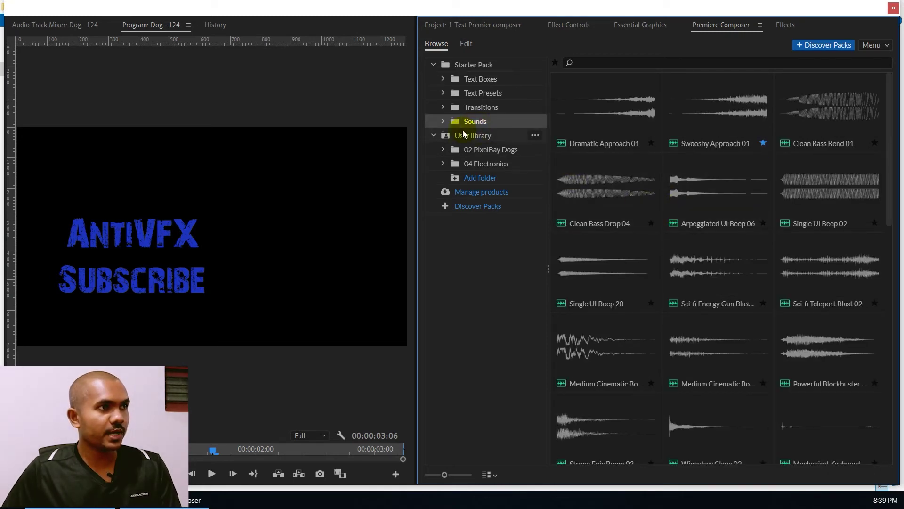
# Browse the Blast and Click sounds and audition Medium Cinematic and Strong Epic Boom sounds.
pyautogui.click(443, 122)
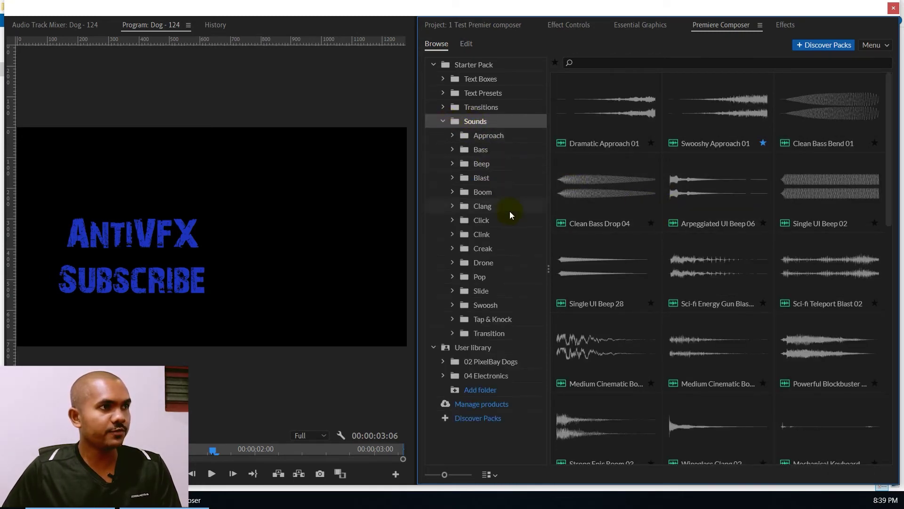
pyautogui.click(485, 183)
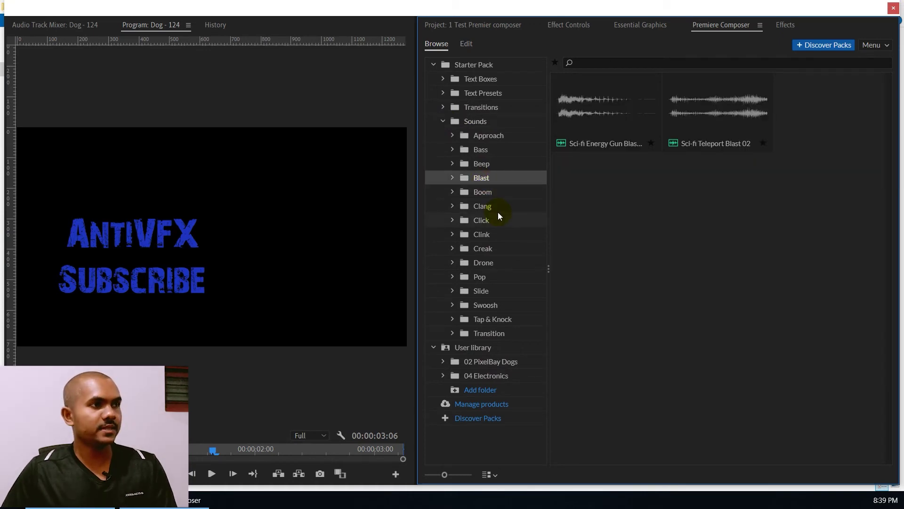
pyautogui.click(498, 213)
pyautogui.click(485, 188)
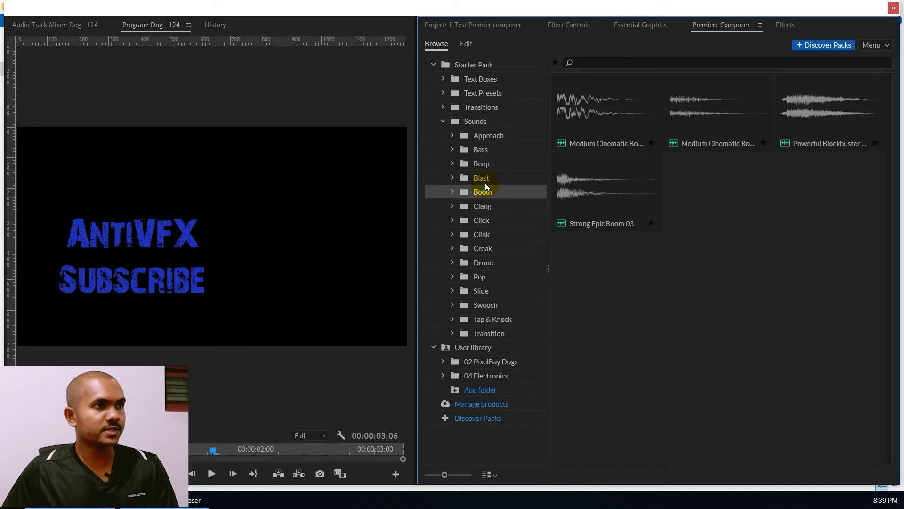
pyautogui.click(726, 111)
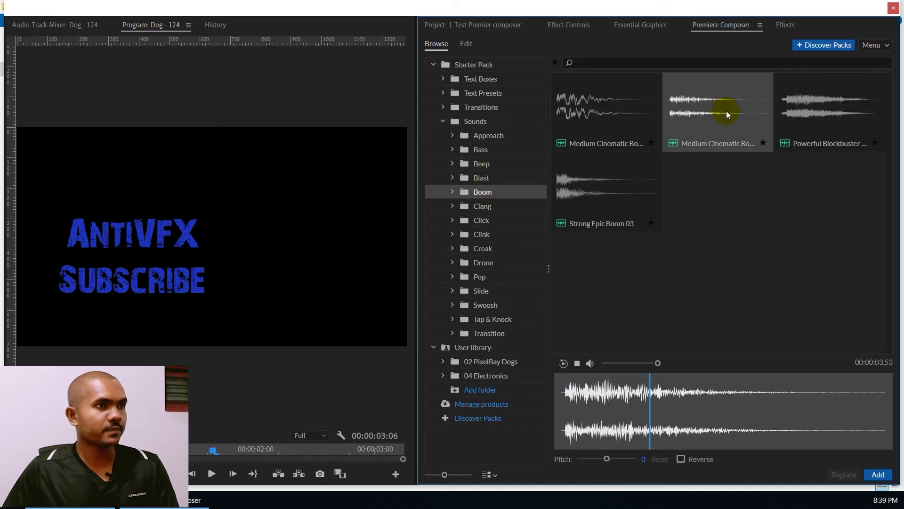
pyautogui.click(814, 99)
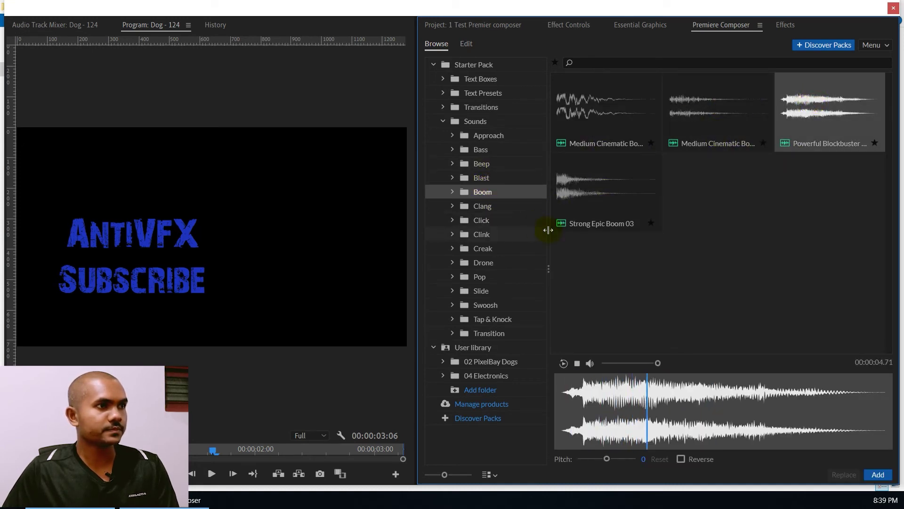
pyautogui.click(591, 192)
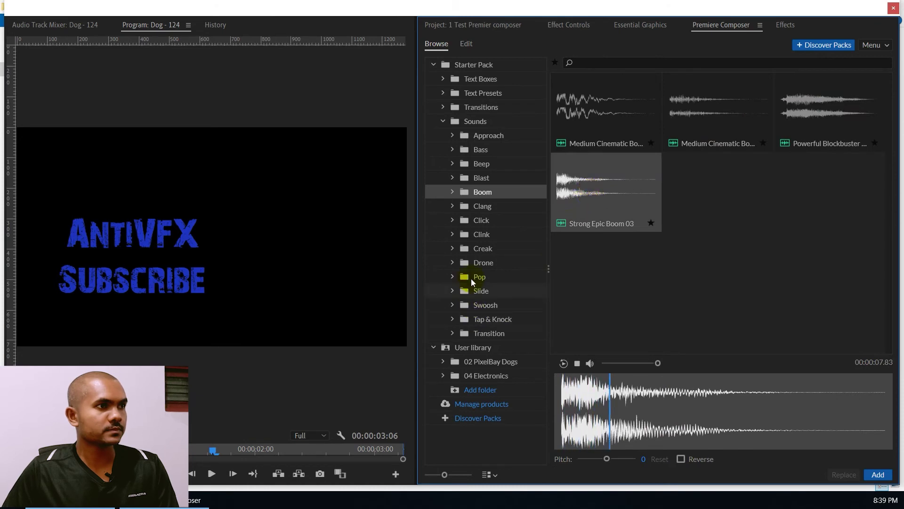
# Audition Evolving Sci-fi Drone 01 and Swoosh 01 - 01.
pyautogui.click(480, 263)
pyautogui.click(602, 111)
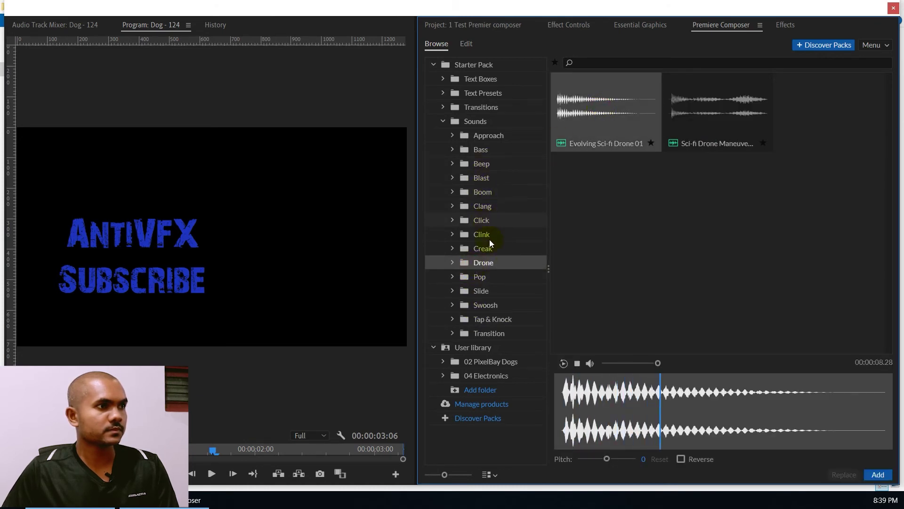
pyautogui.click(485, 305)
pyautogui.click(600, 125)
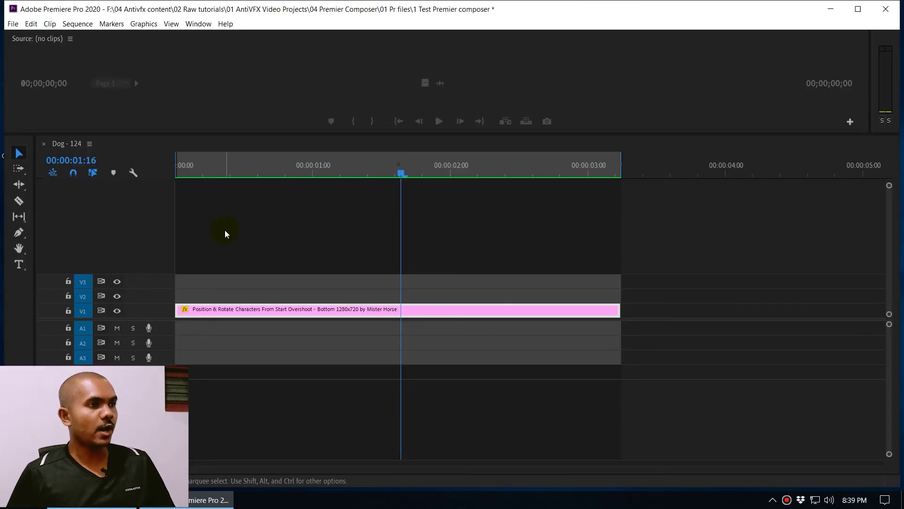
# Delete the AntiVFX text clip from V1 and play the empty timeline from about one second.
pyautogui.click(329, 173)
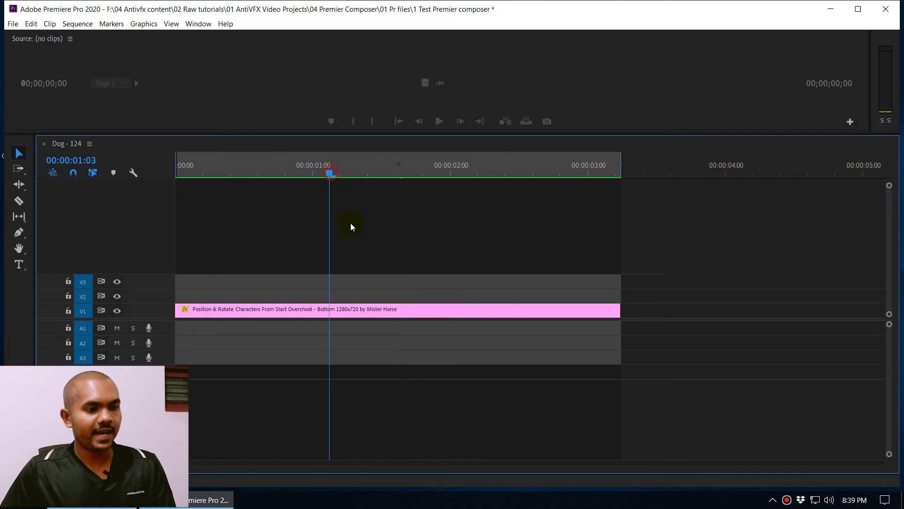
pyautogui.hotkey('ctrl', 'a')
pyautogui.press('Delete')
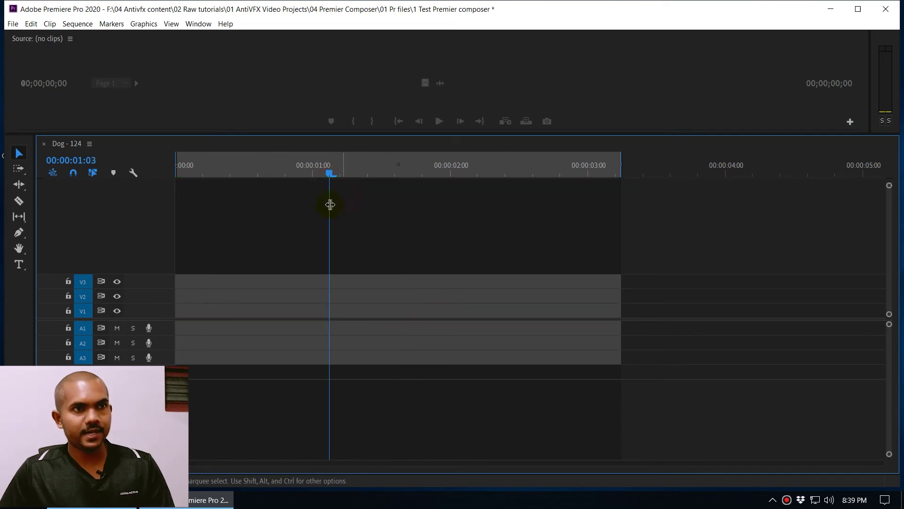
pyautogui.click(304, 170)
pyautogui.press('space')
pyautogui.press('space')
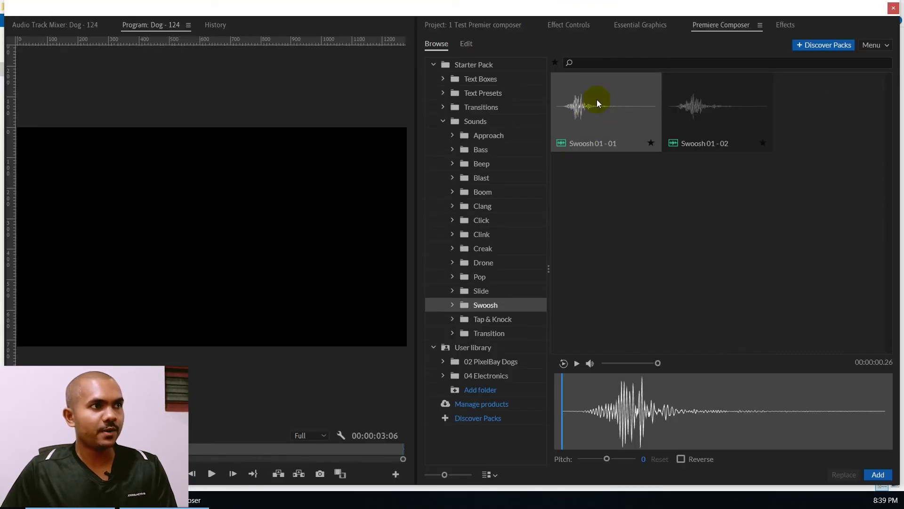
# Add Swoosh 01 - 01 to the Dog - 124 timeline on A1.
pyautogui.click(597, 99)
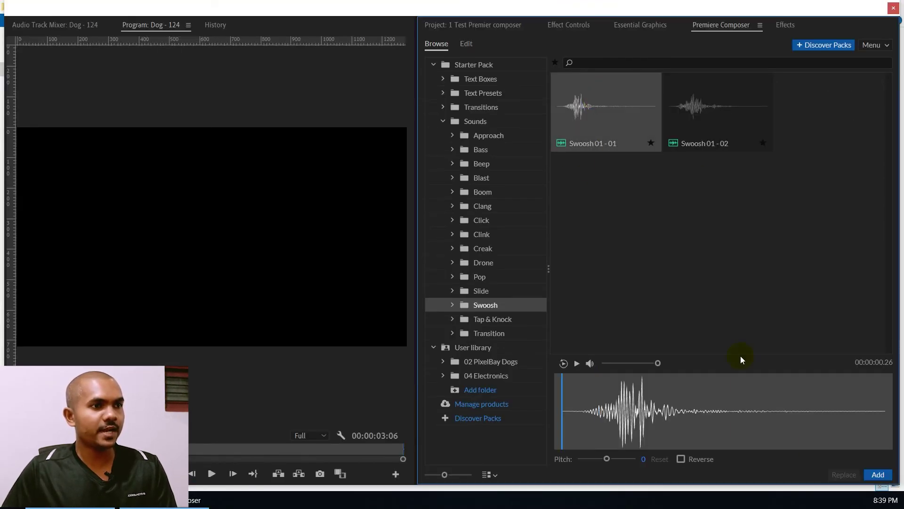
pyautogui.click(877, 474)
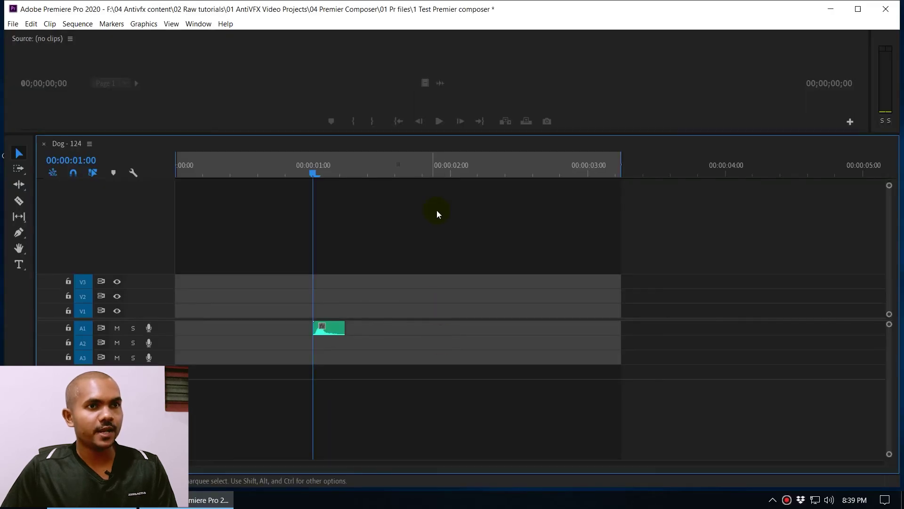
pyautogui.click(304, 171)
# Zoom in around the one-second mark and play back the swoosh.
pyautogui.press('=')
pyautogui.press('=')
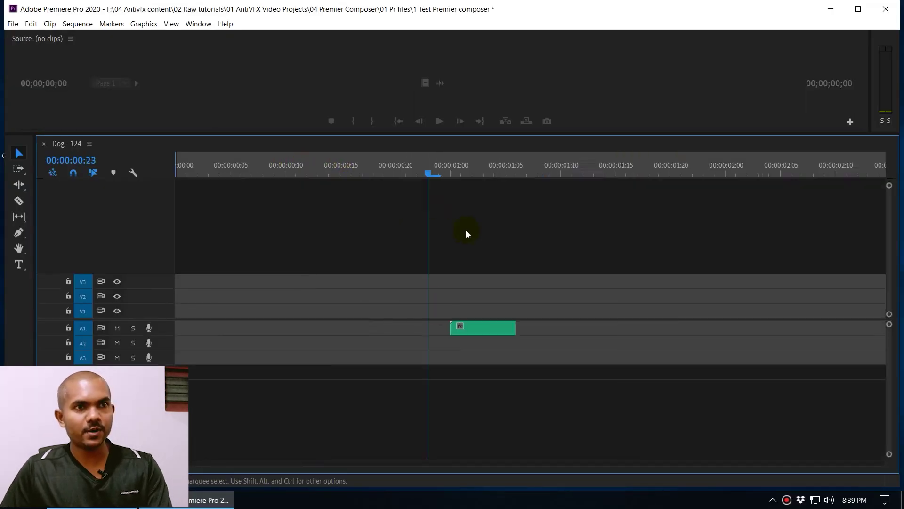
pyautogui.scroll(-2, 575, 236)
pyautogui.press('Right')
pyautogui.press('Left')
pyautogui.press('Left')
pyautogui.press('Left')
pyautogui.press('Left')
pyautogui.press('Left')
pyautogui.press('Left')
pyautogui.press('Left')
pyautogui.press('Left')
pyautogui.press('Left')
pyautogui.press('Left')
pyautogui.press('Left')
pyautogui.press('Left')
pyautogui.press('Left')
pyautogui.press('Left')
pyautogui.press('Left')
pyautogui.press('Left')
pyautogui.press('Left')
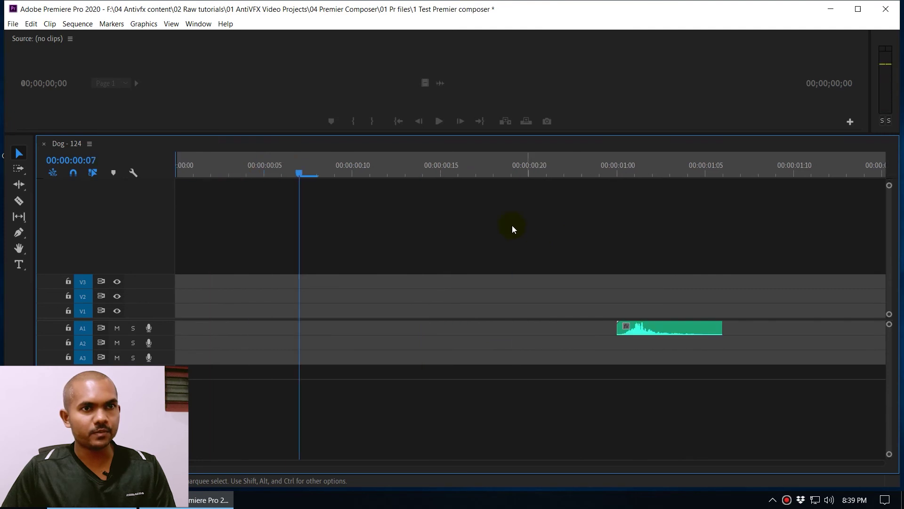
pyautogui.press('Right')
pyautogui.press('space')
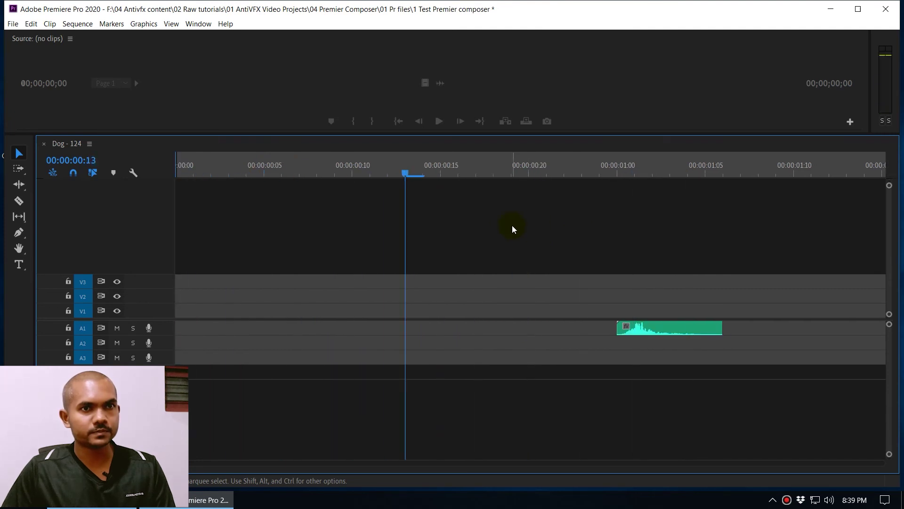